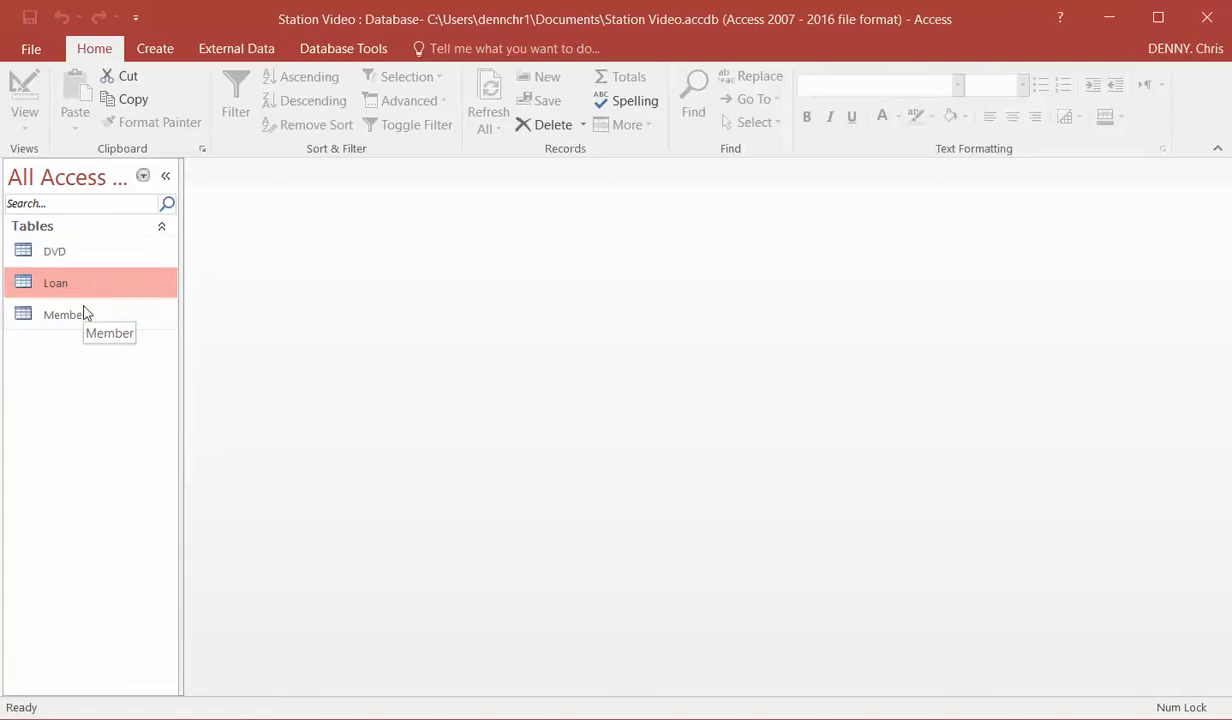
Open the database's relationships layout and add the DVD, Loan and Member tables to it.
left_click(345, 45)
left_click(246, 90)
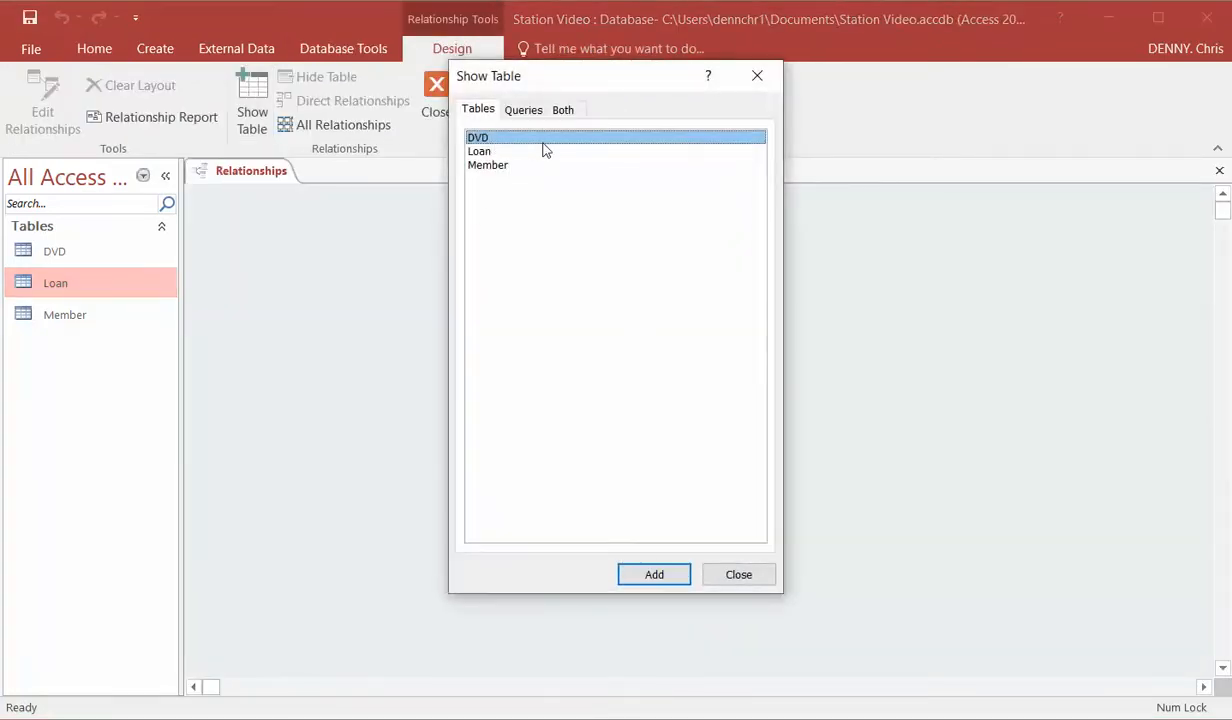
left_click(657, 585)
left_click(483, 153)
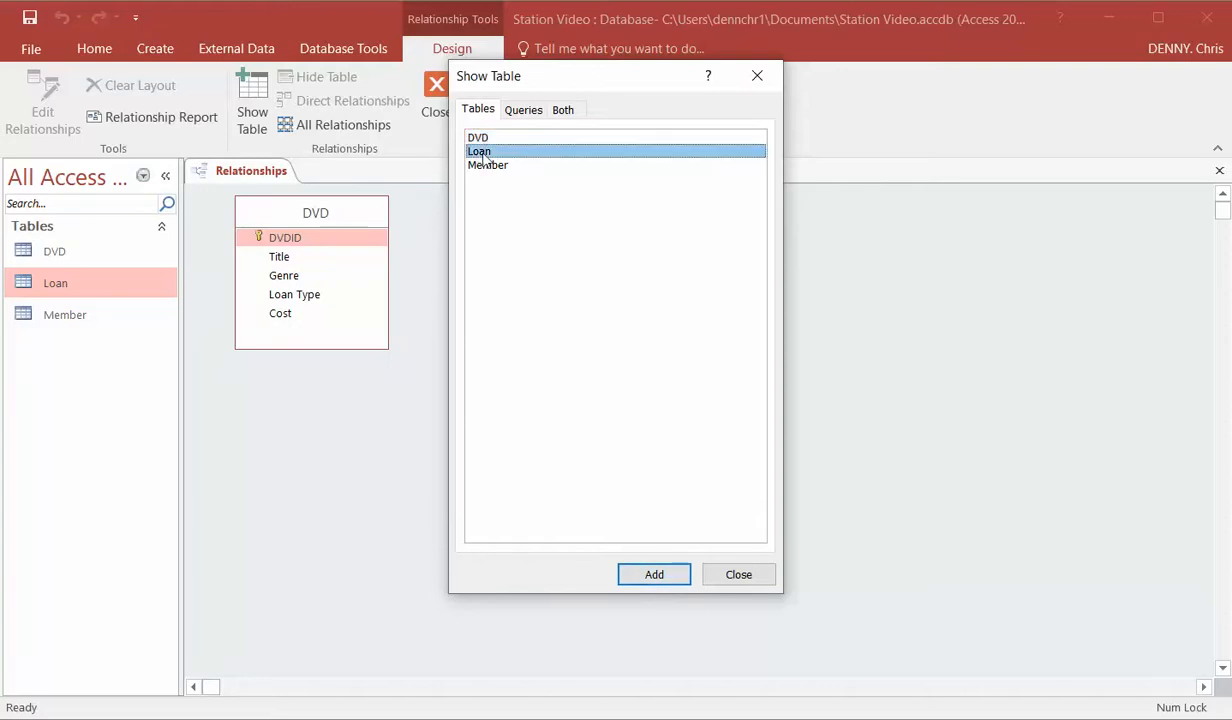
left_click(641, 577)
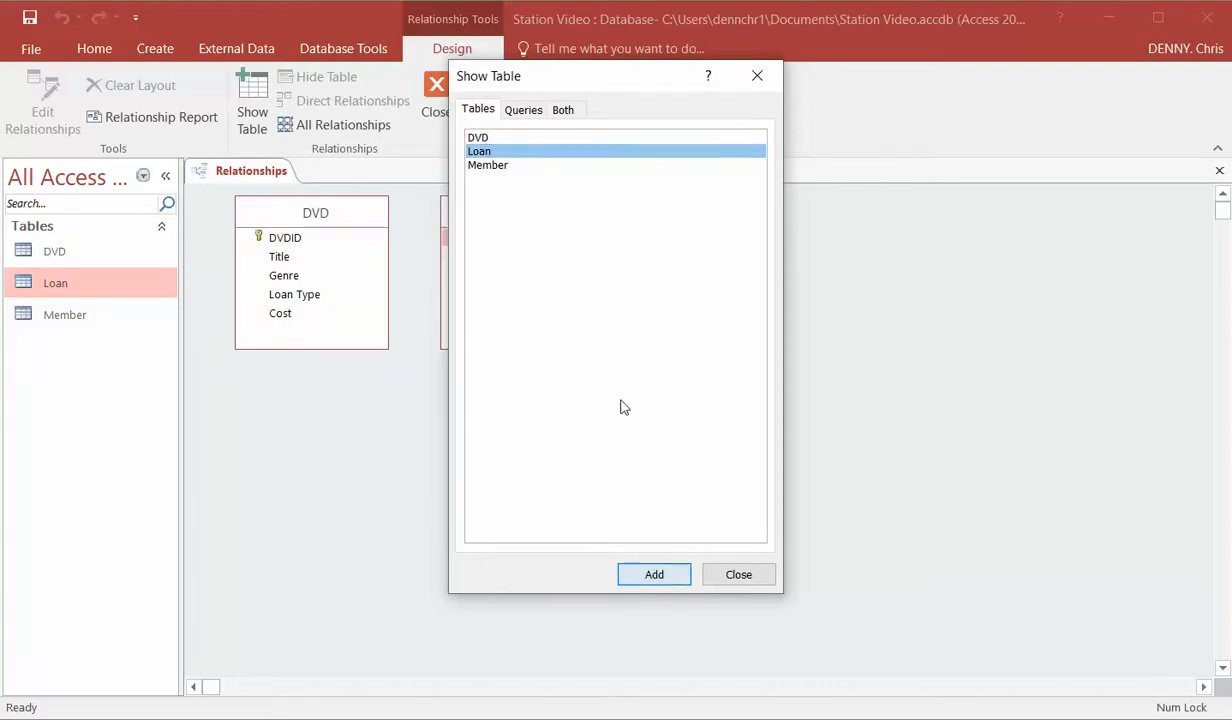
left_click(486, 166)
left_click(672, 576)
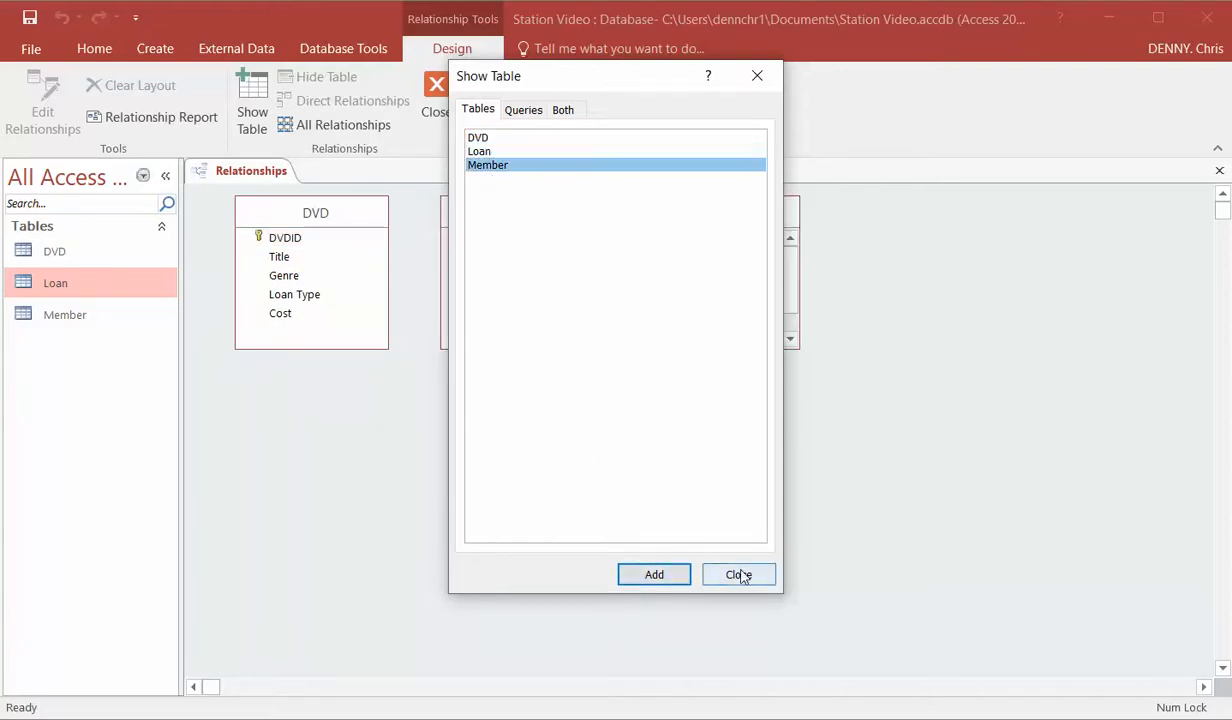
left_click(739, 575)
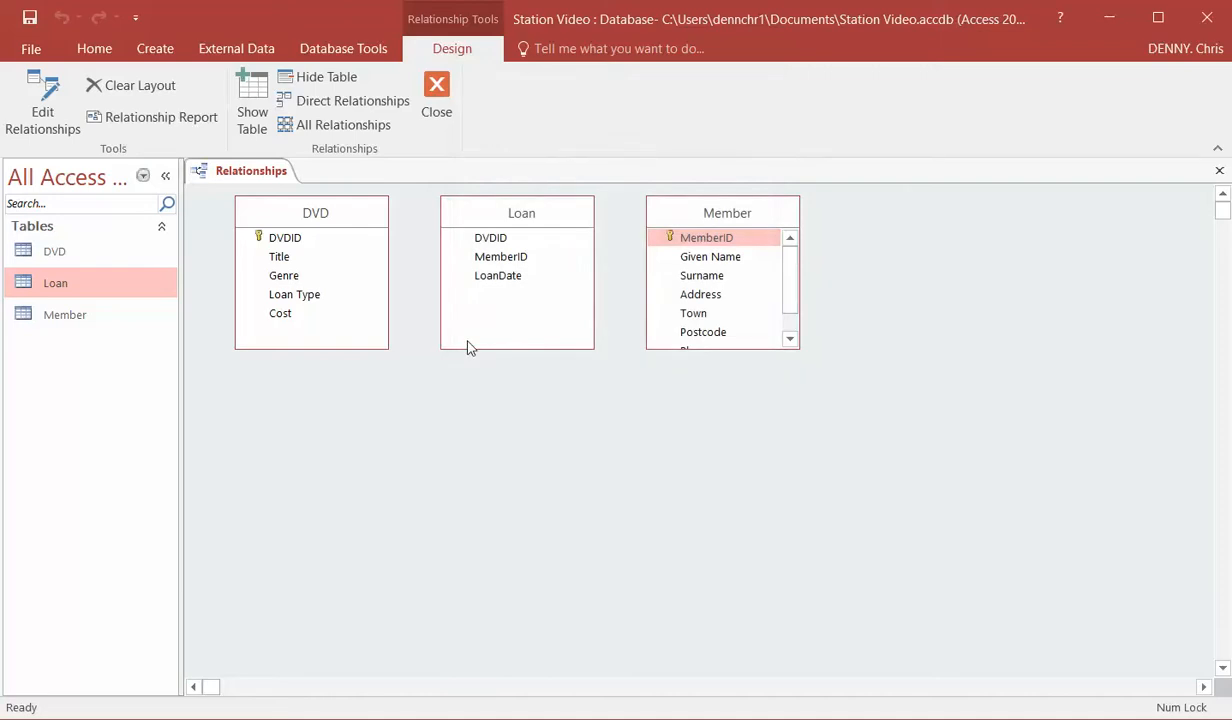
Create a one-to-many relationship from DVDID in the DVD table to DVDID in the Loan table.
left_click_drag(300, 236, 475, 243)
left_click_drag(729, 237, 509, 263)
left_click_drag(305, 246, 492, 245)
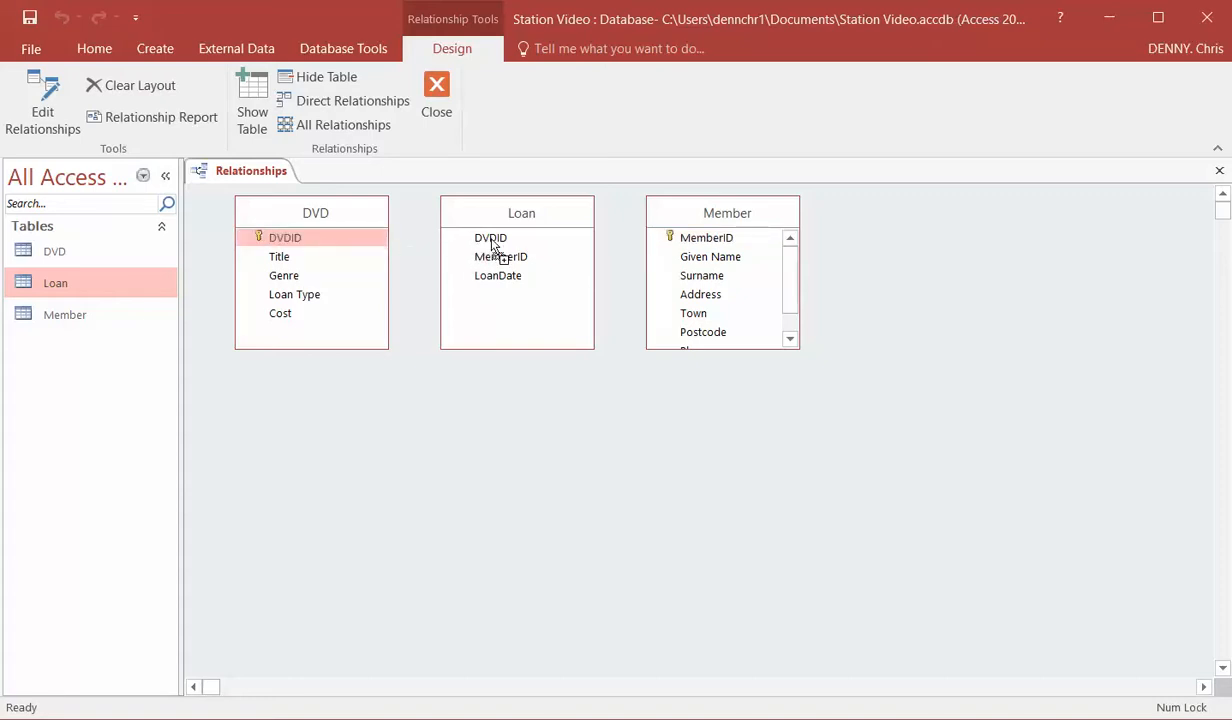
left_click_drag(492, 245, 492, 242)
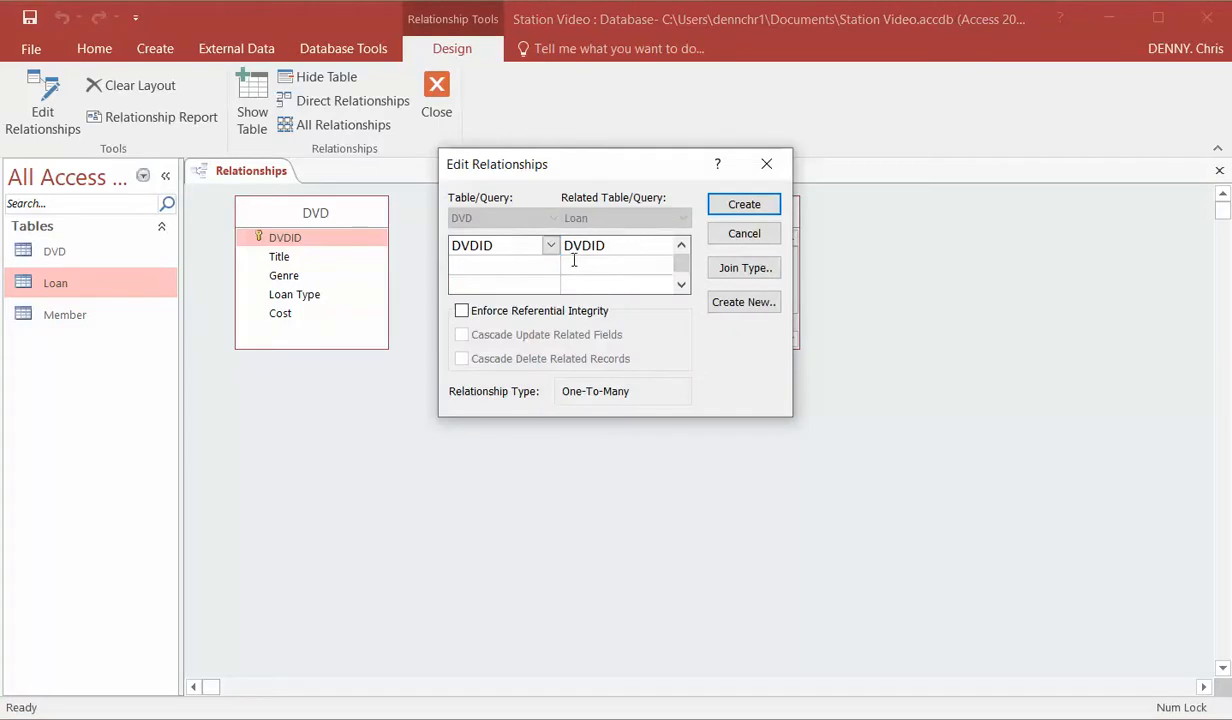
left_click(748, 206)
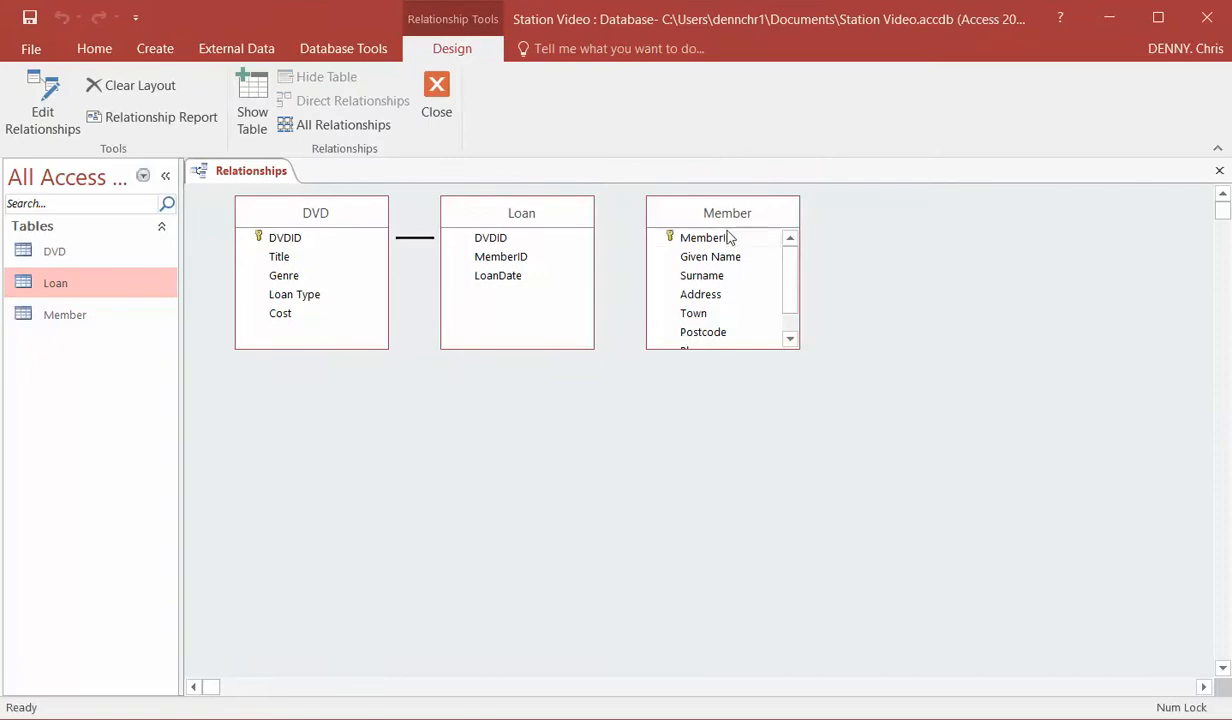
Relate MemberID in the Member table to MemberID in the Loan table, then close the relationships layout and save its changes.
left_click_drag(708, 245, 501, 260)
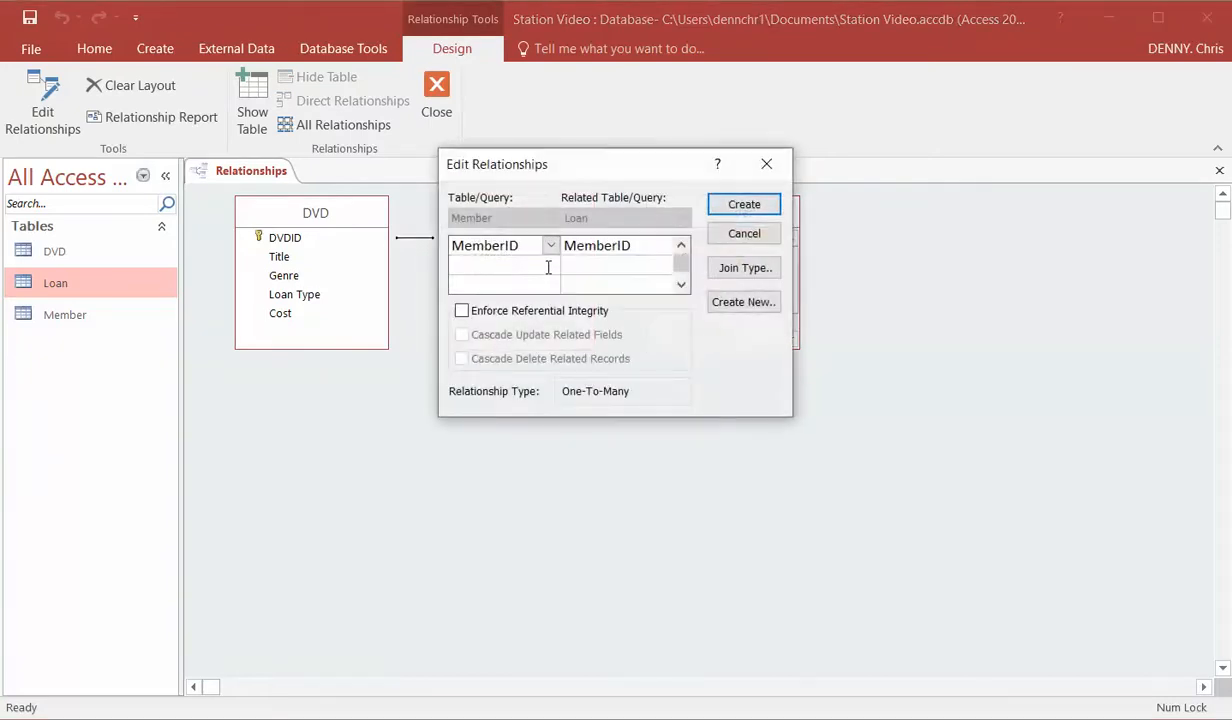
left_click(745, 206)
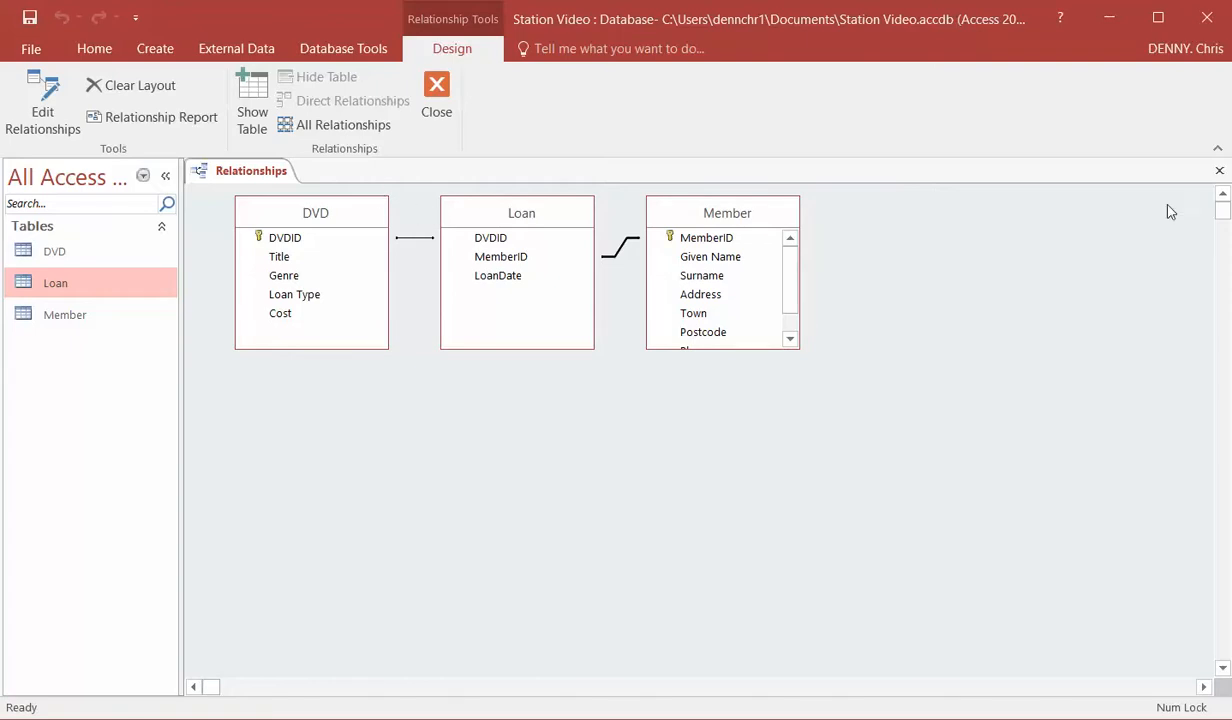
left_click(1219, 170)
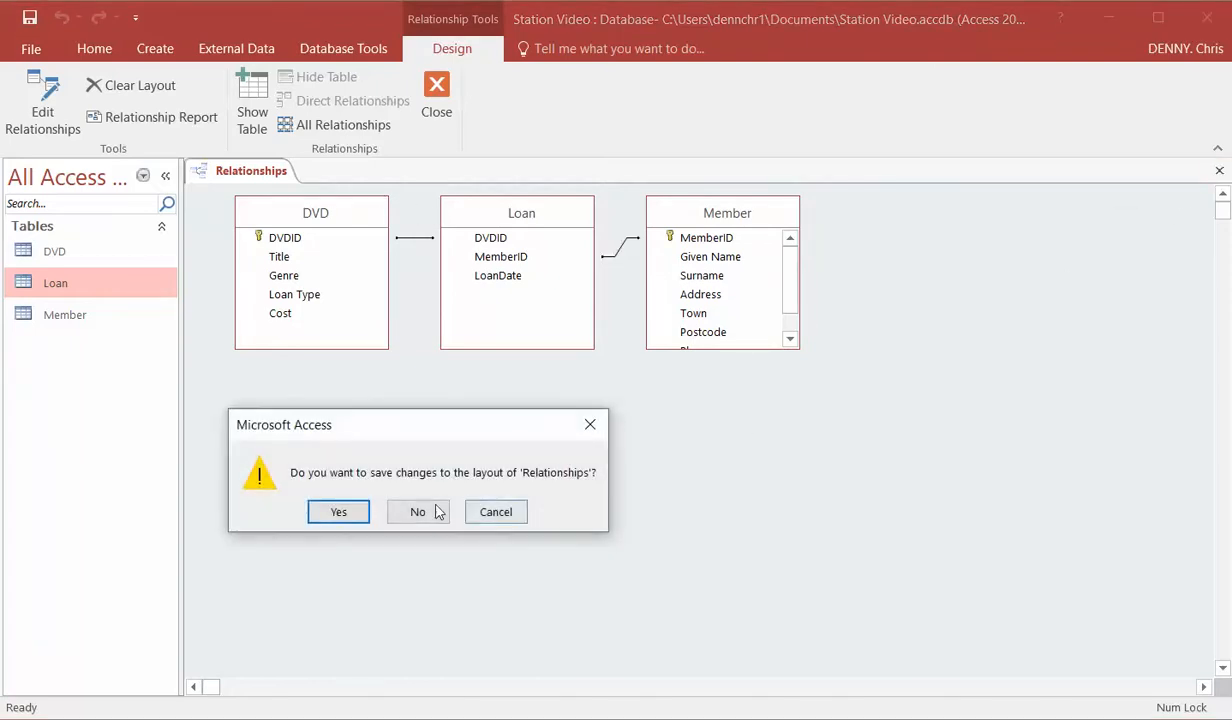
left_click(339, 512)
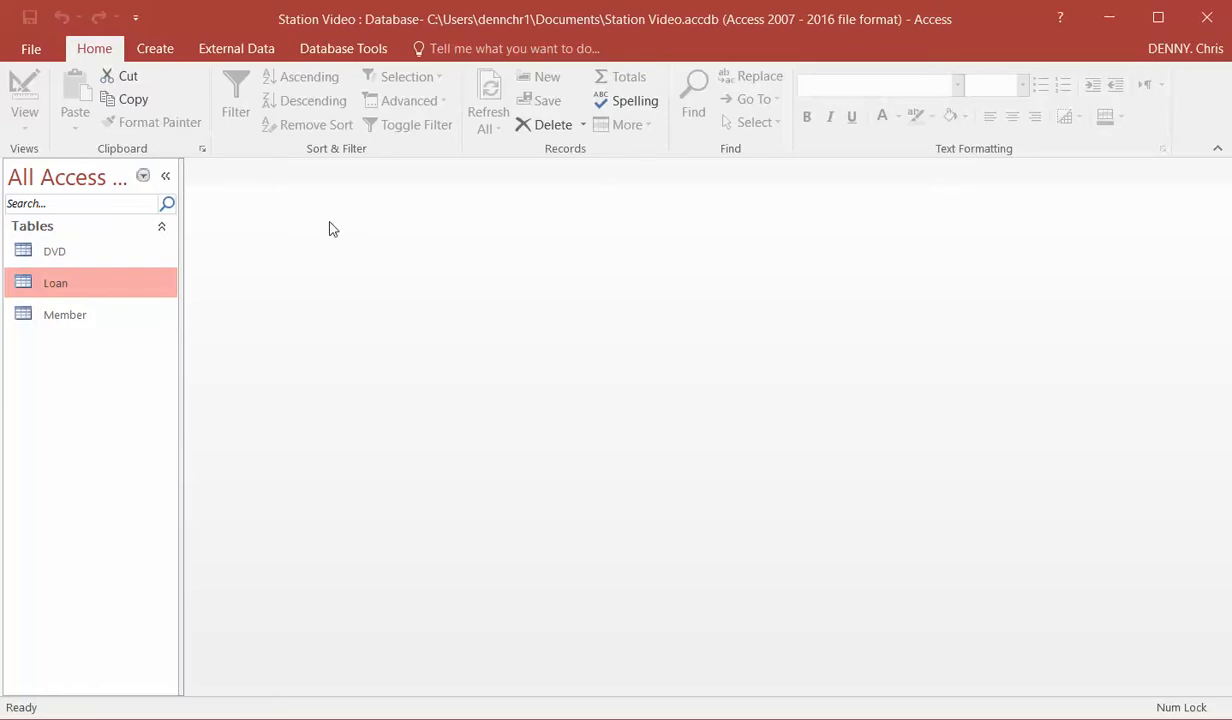
key("alt+Tab")
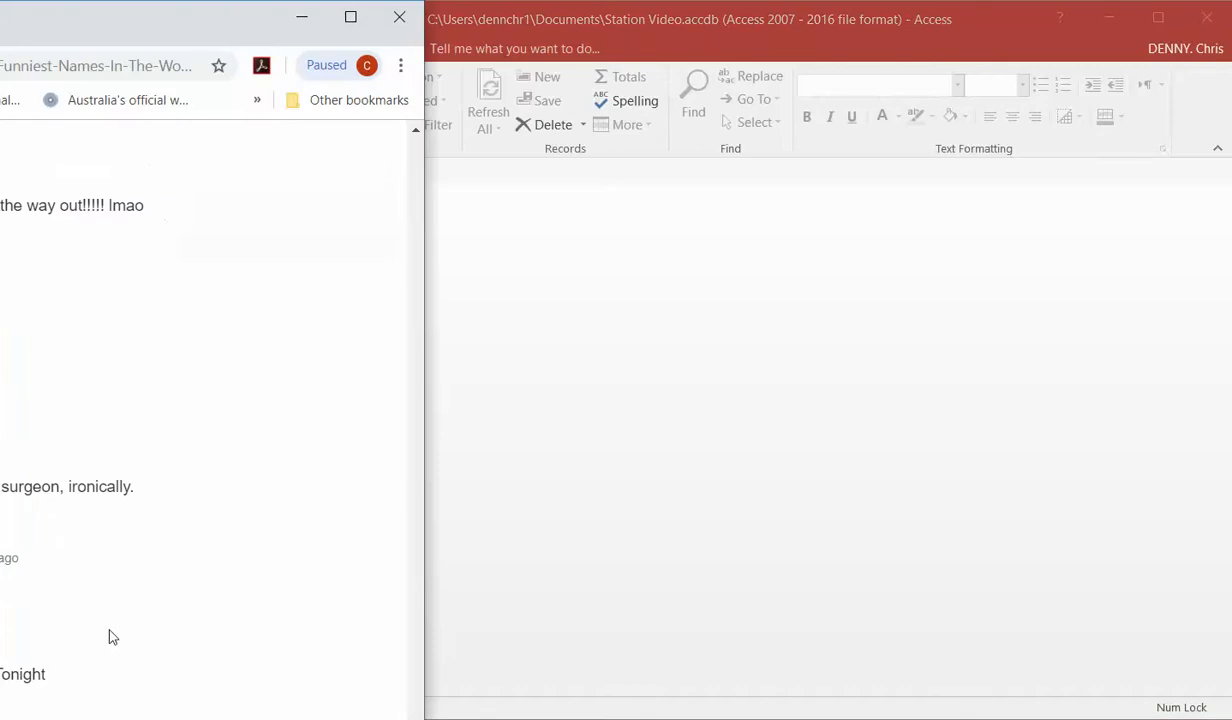
left_click(501, 263)
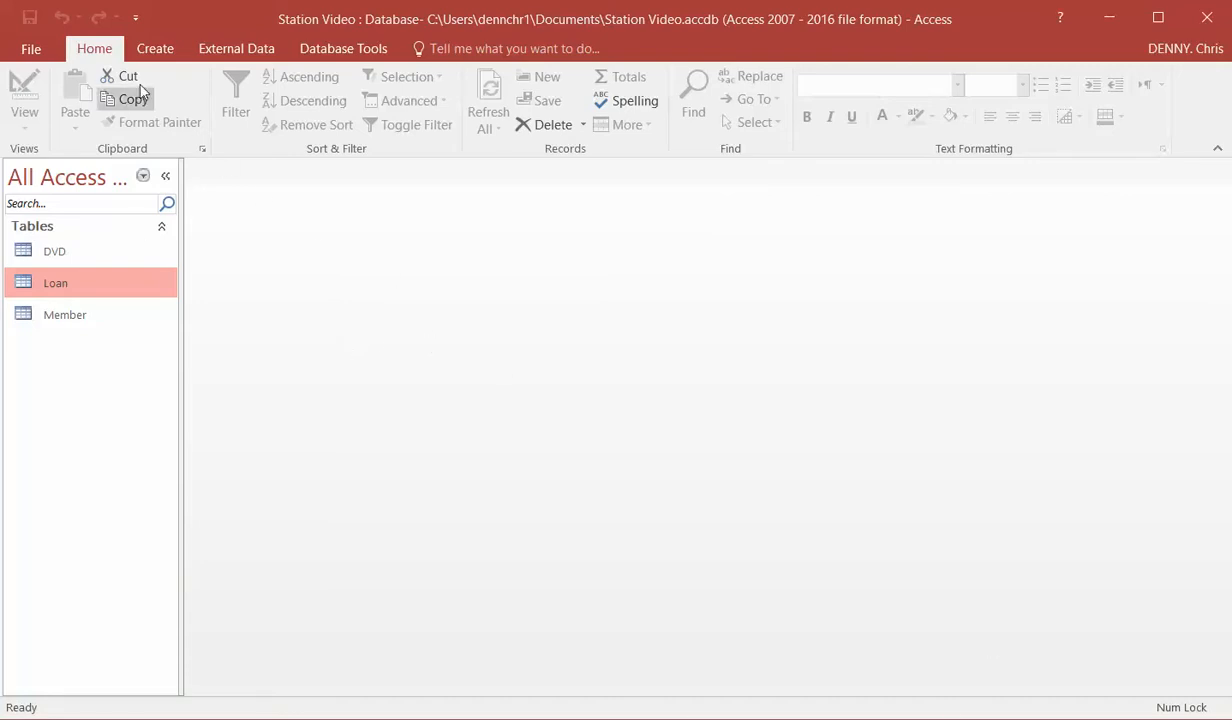
Create a new query in design view based on the Loan, DVD and Member tables.
left_click(158, 50)
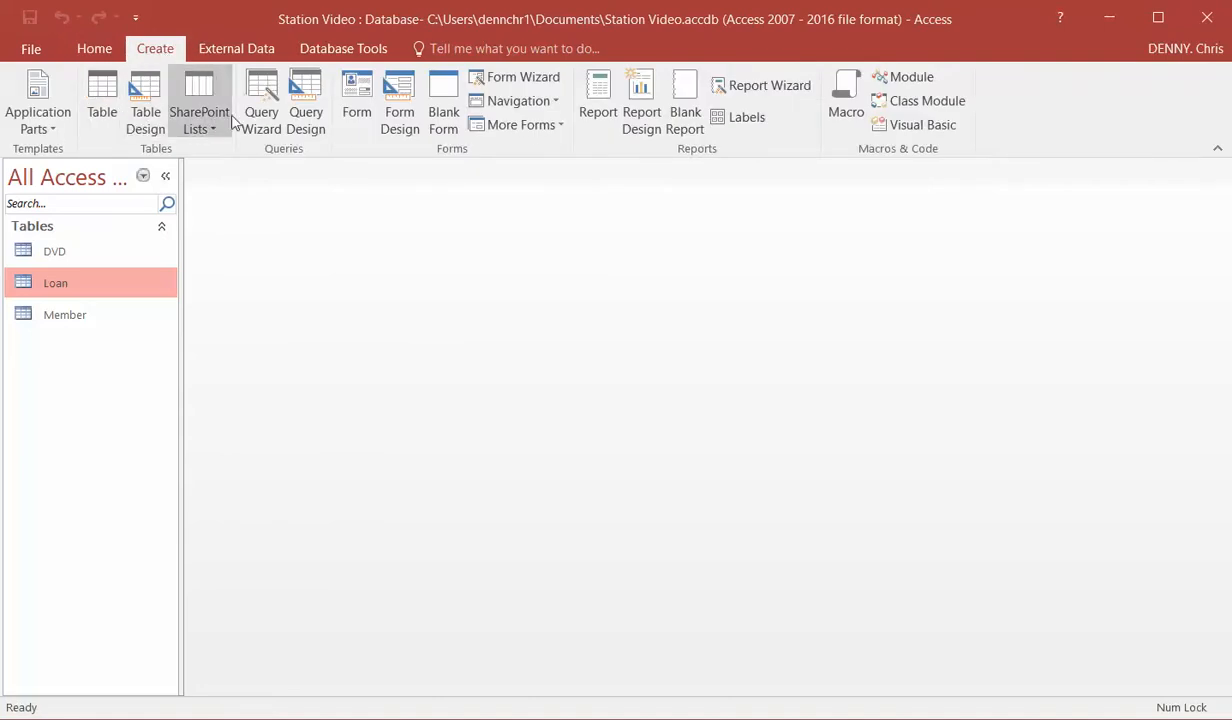
left_click(299, 113)
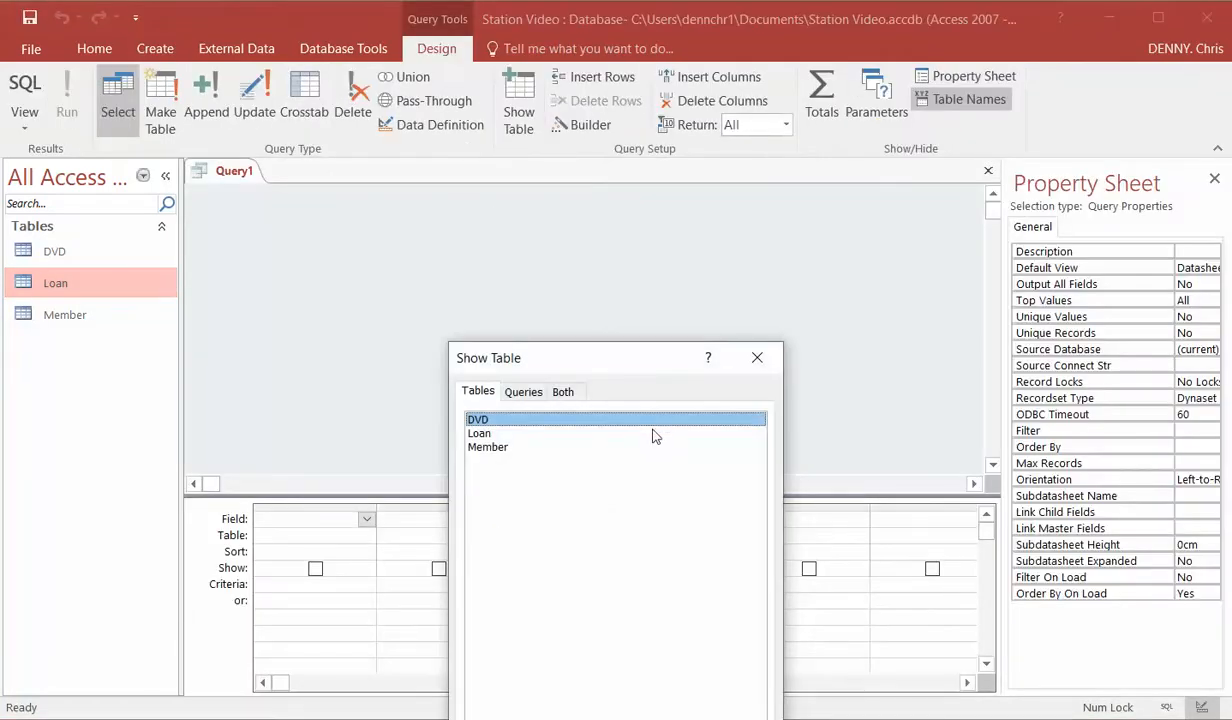
left_click(492, 434)
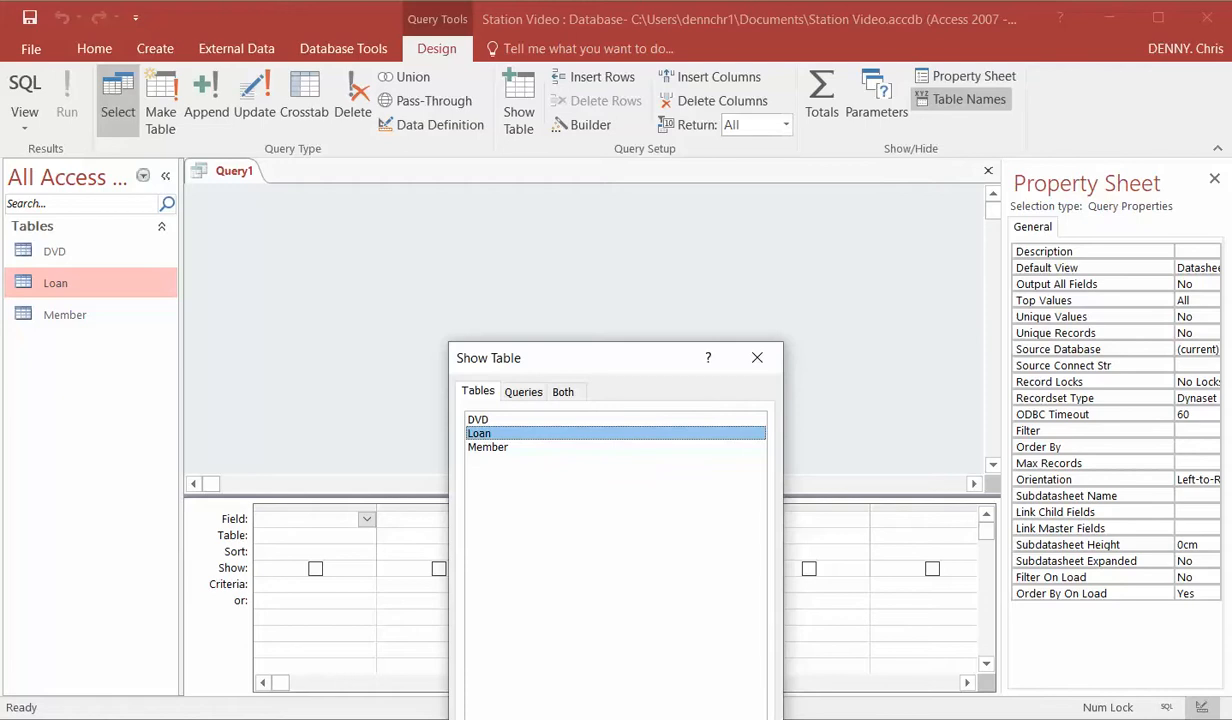
double_click(612, 434)
left_click(499, 421)
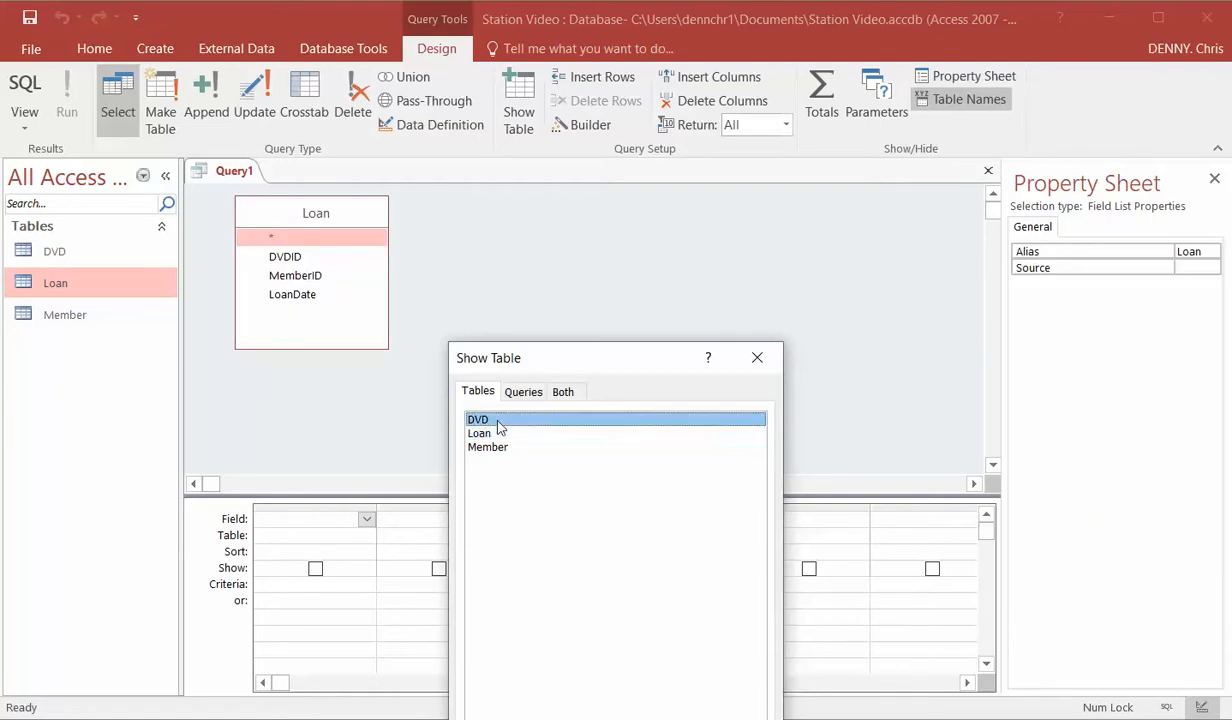
left_click(655, 718)
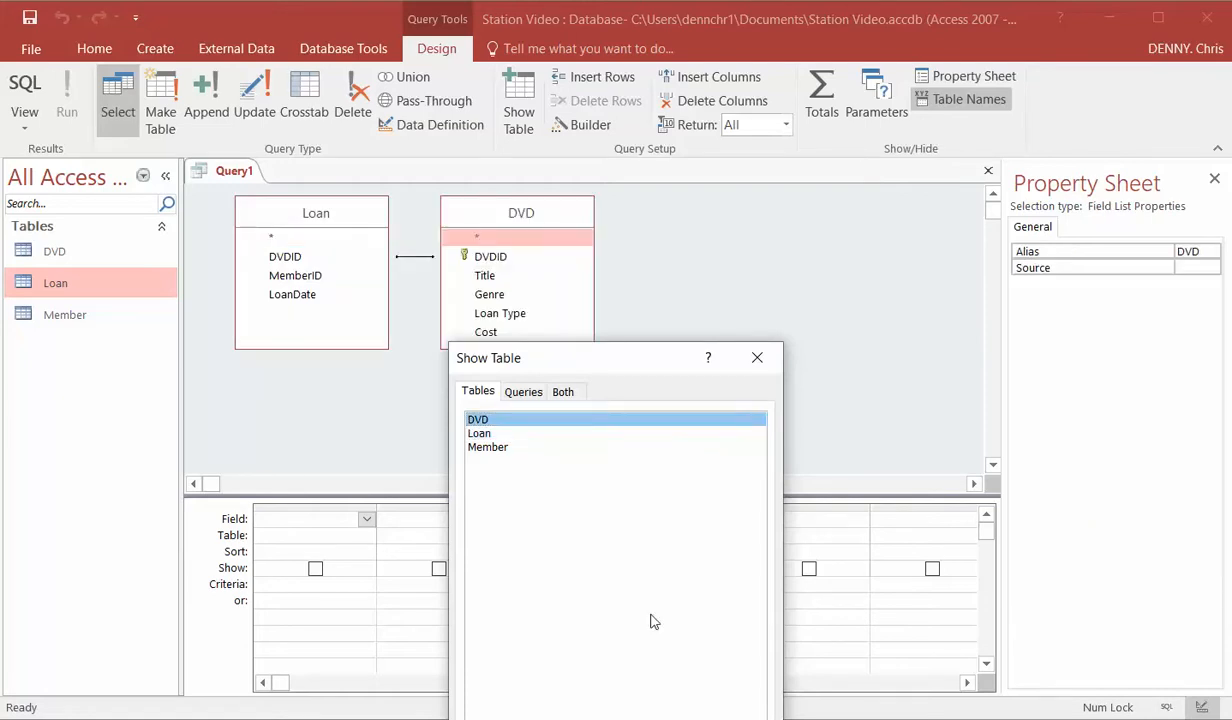
left_click(495, 448)
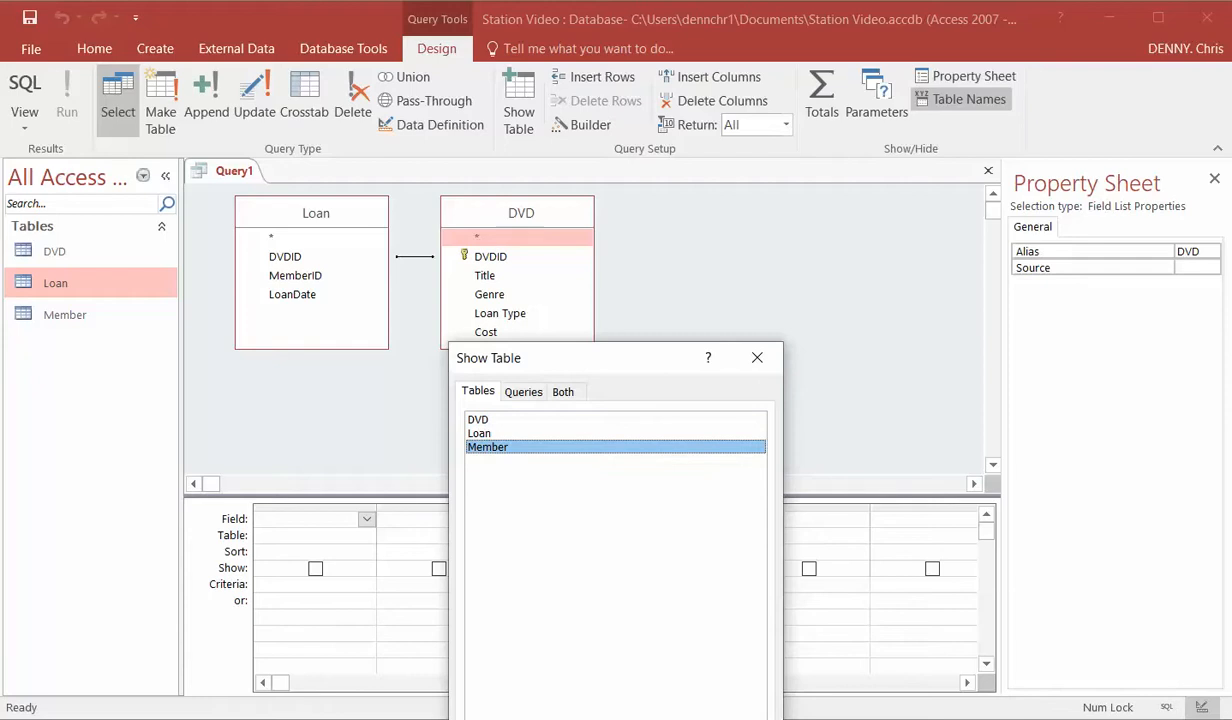
left_click(655, 718)
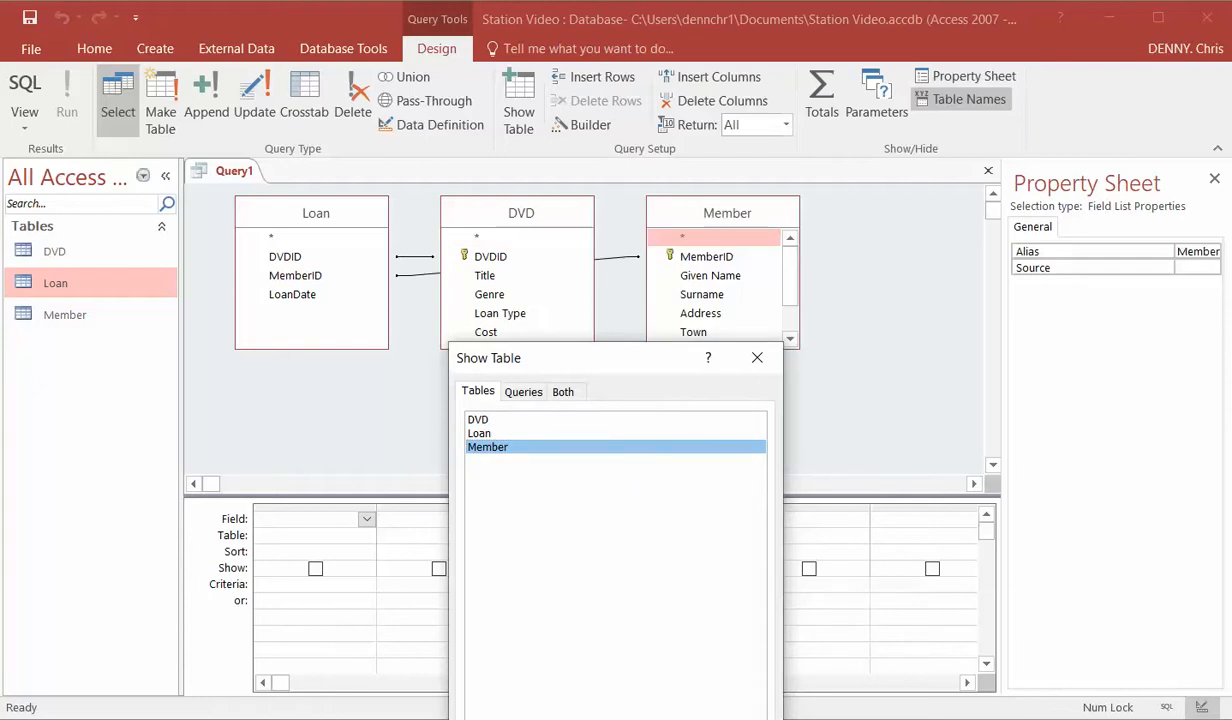
left_click(733, 718)
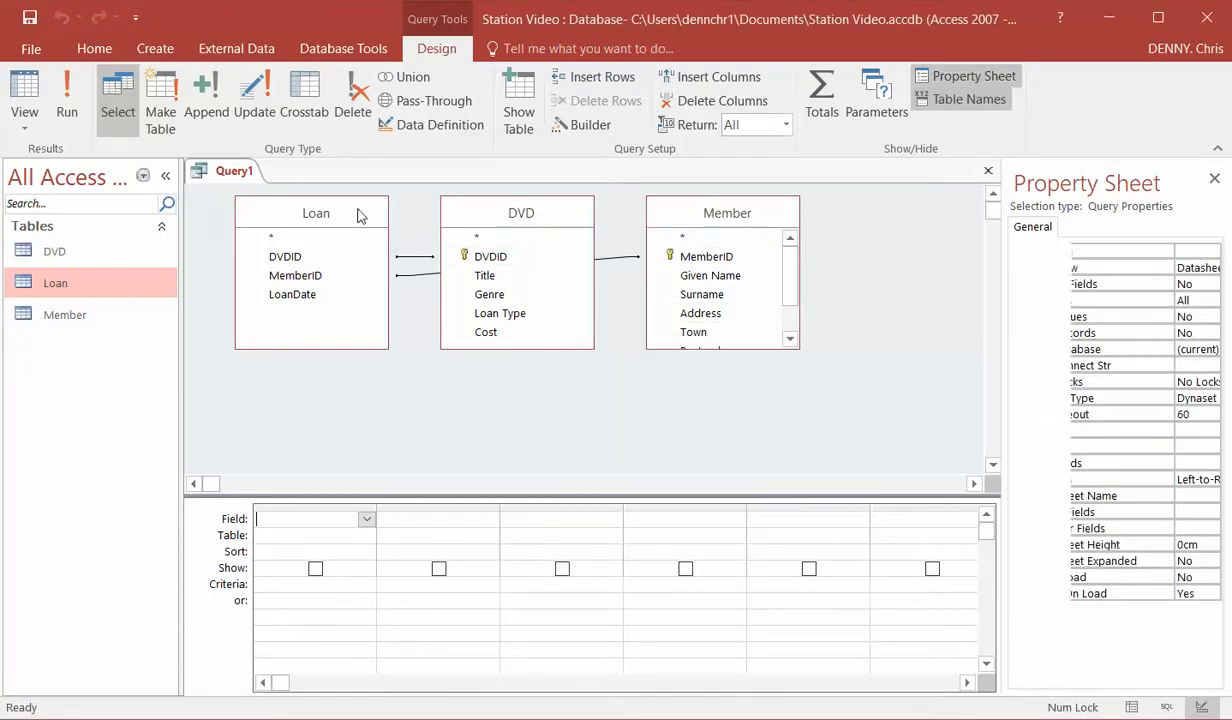
Rearrange the query's tables so that Loan sits below and between DVD and Member, spaced apart with clear join lines.
left_click_drag(360, 216, 683, 372)
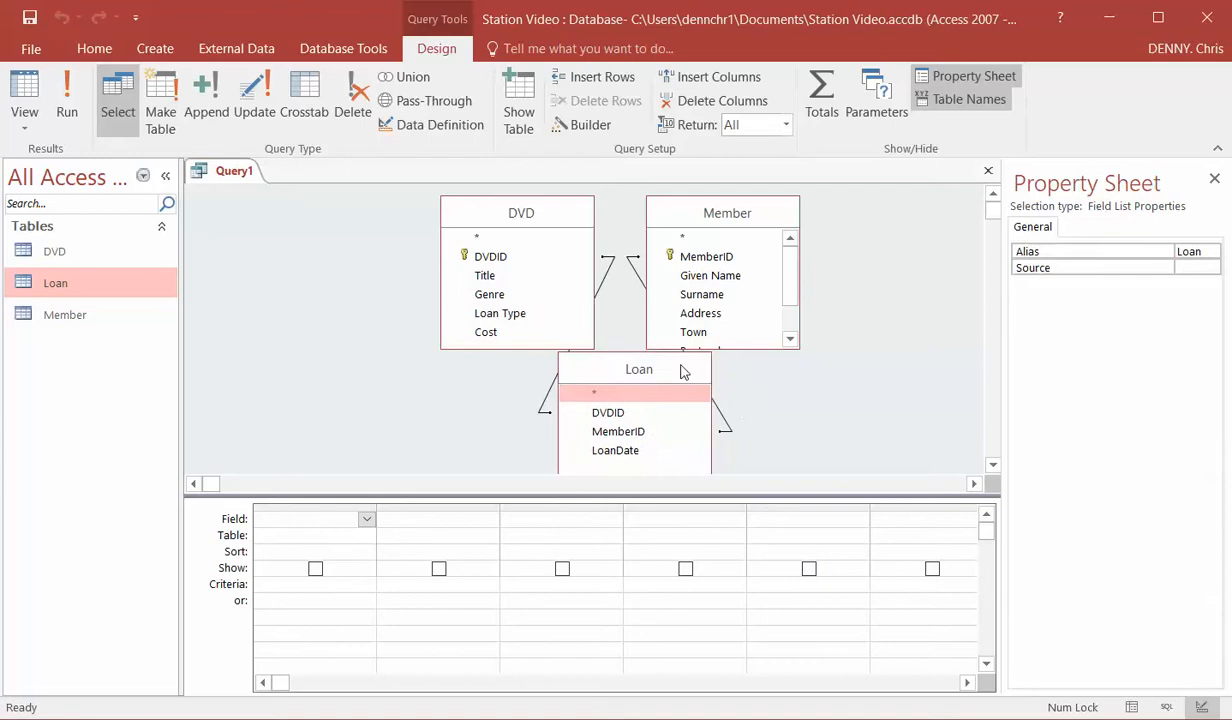
left_click_drag(530, 208, 447, 210)
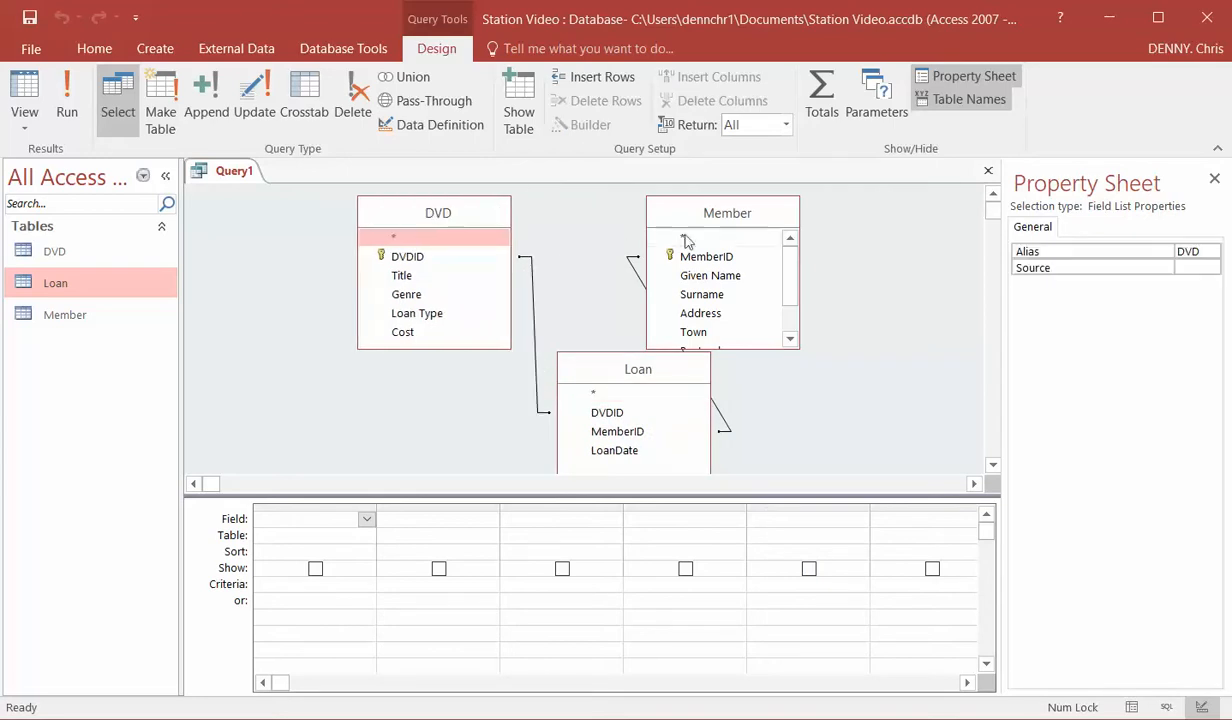
left_click_drag(723, 218, 830, 222)
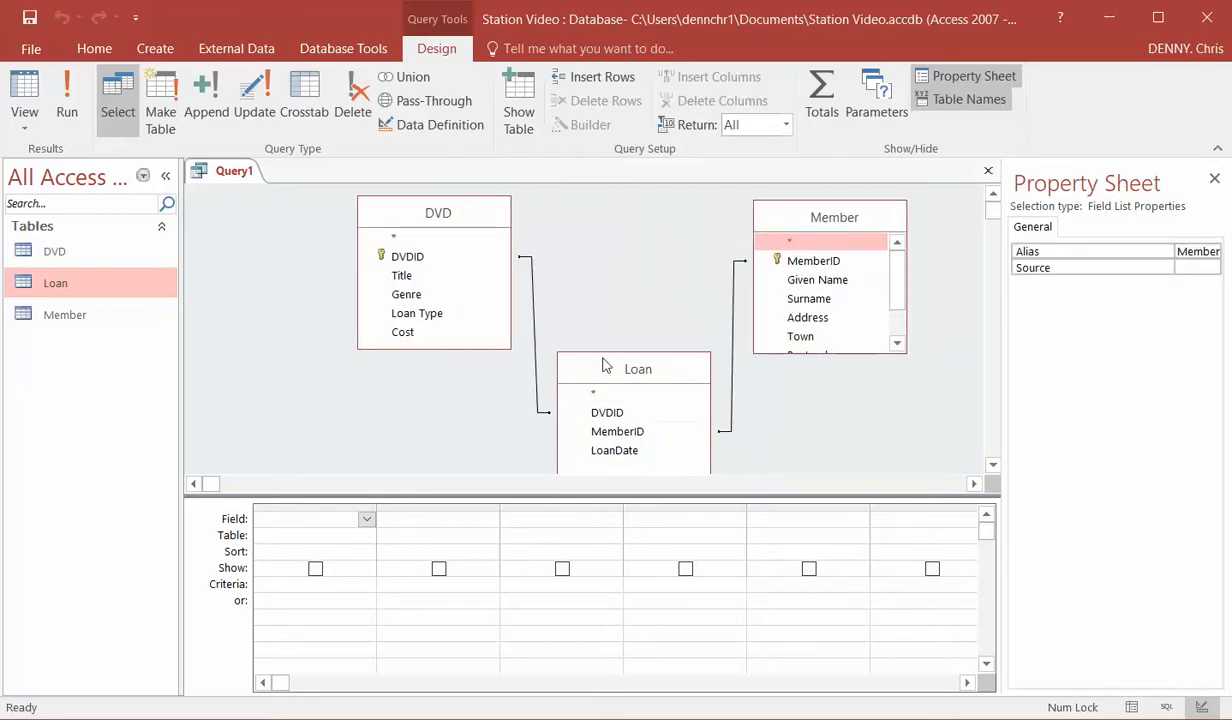
left_click_drag(626, 370, 622, 318)
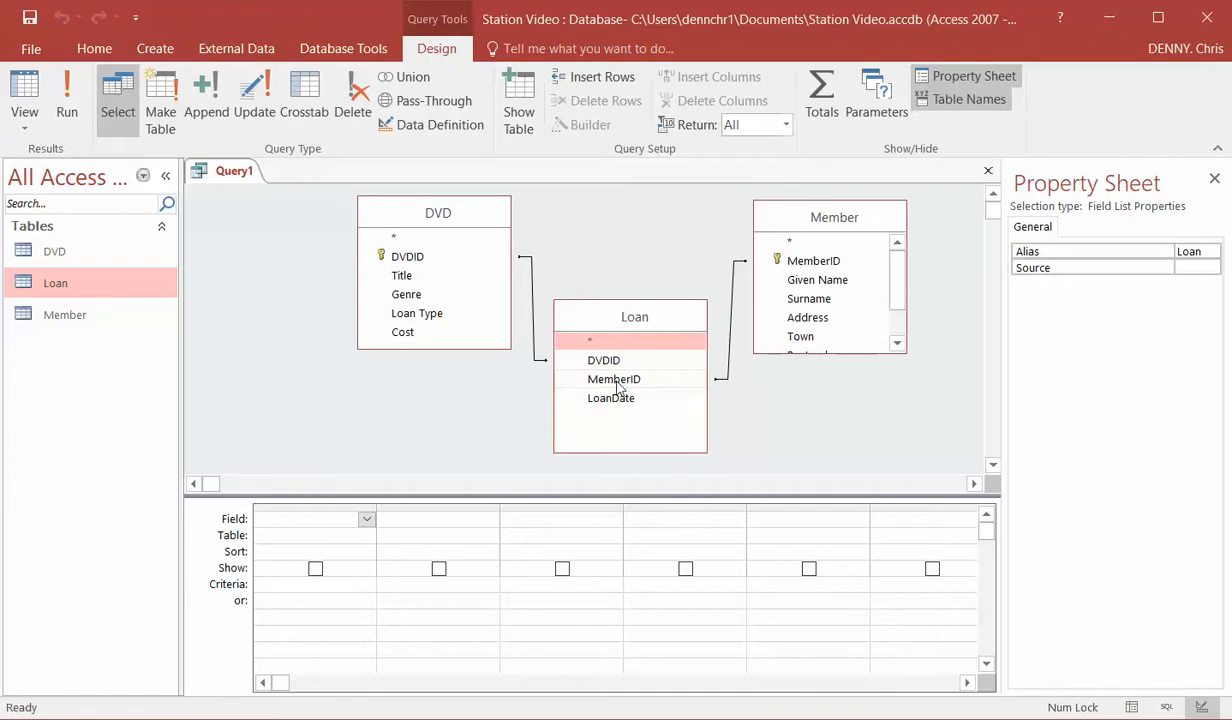
Add MemberID and DVDID from Loan, Title from DVD, and Given Name and Surname from Member as the query's fields.
double_click(615, 380)
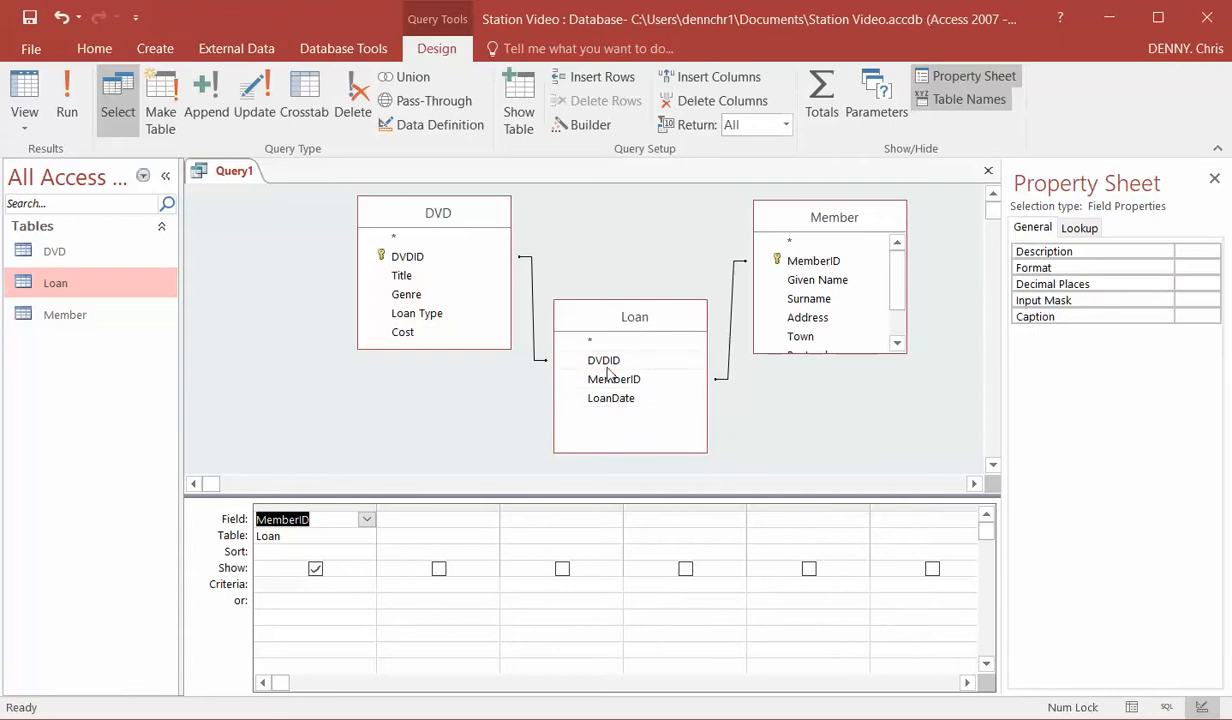
double_click(604, 361)
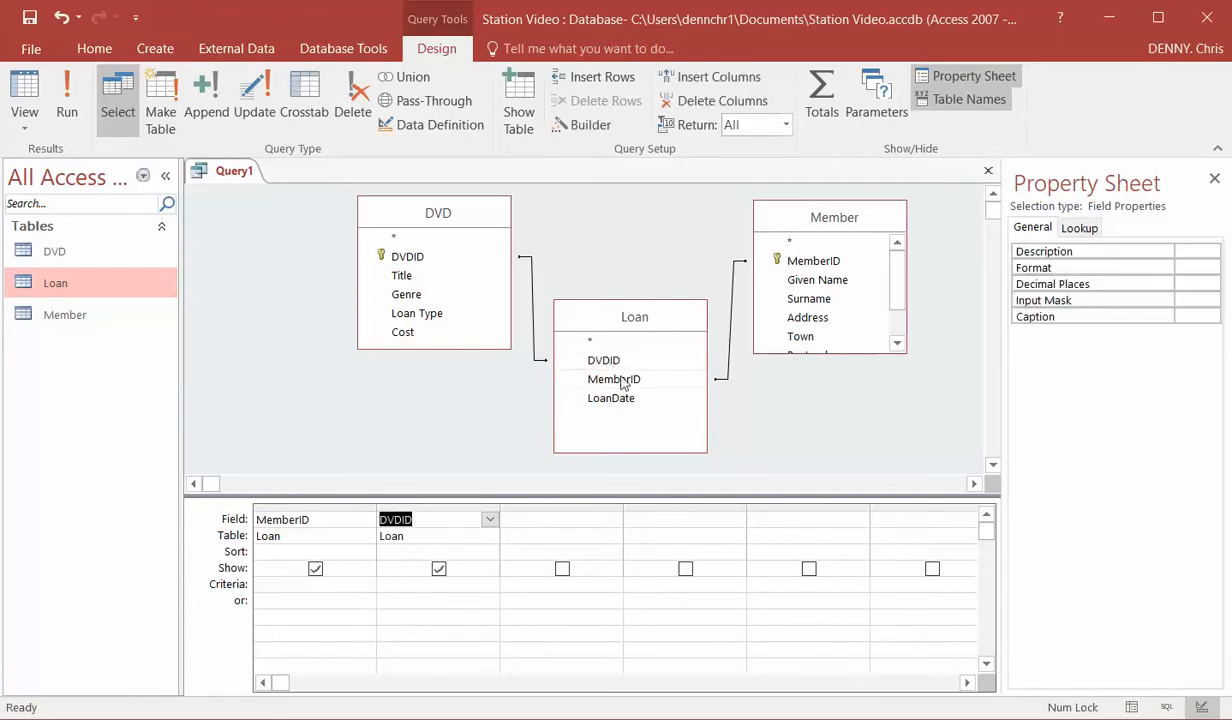
double_click(402, 276)
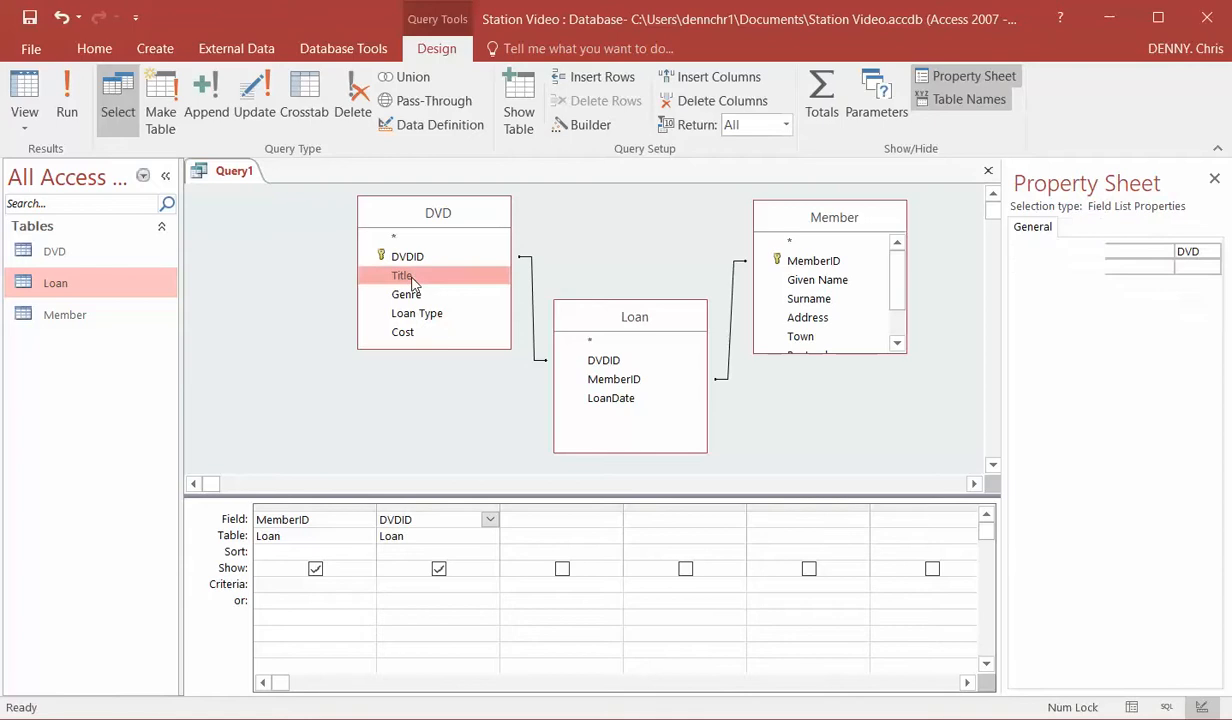
double_click(813, 285)
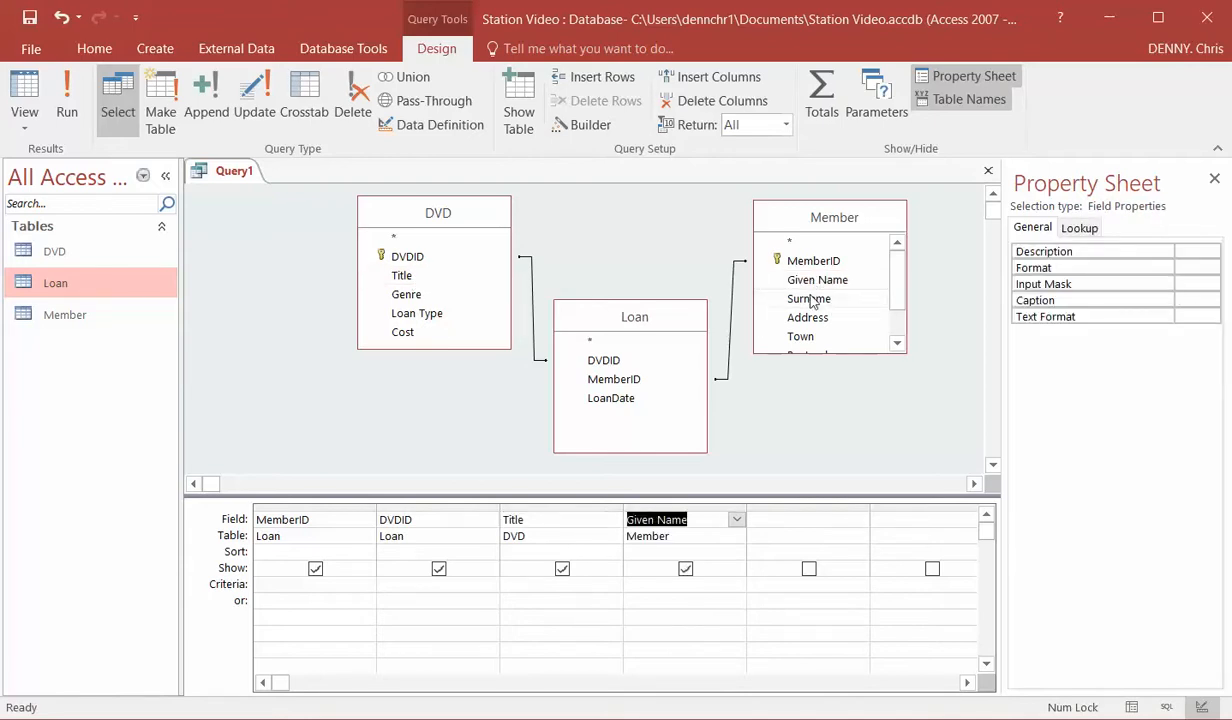
double_click(810, 302)
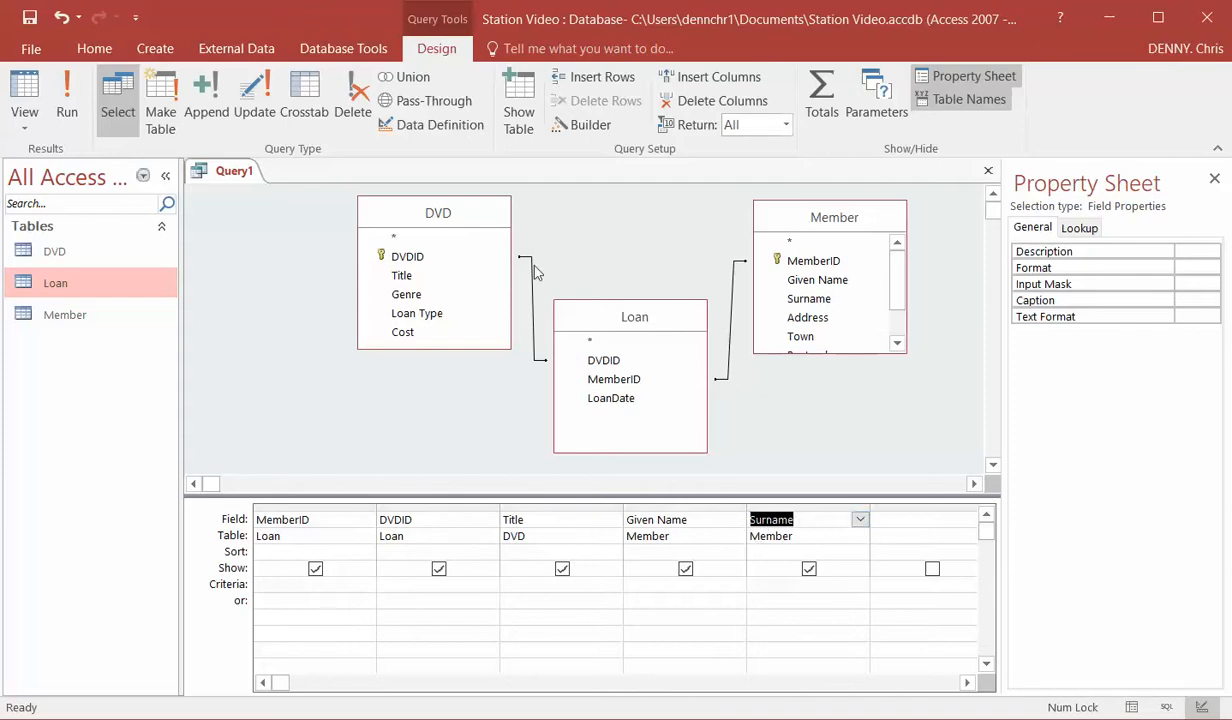
Look up the first member's ID in the Member table and enter it as an equals criterion for the query's MemberID field.
left_click(86, 325)
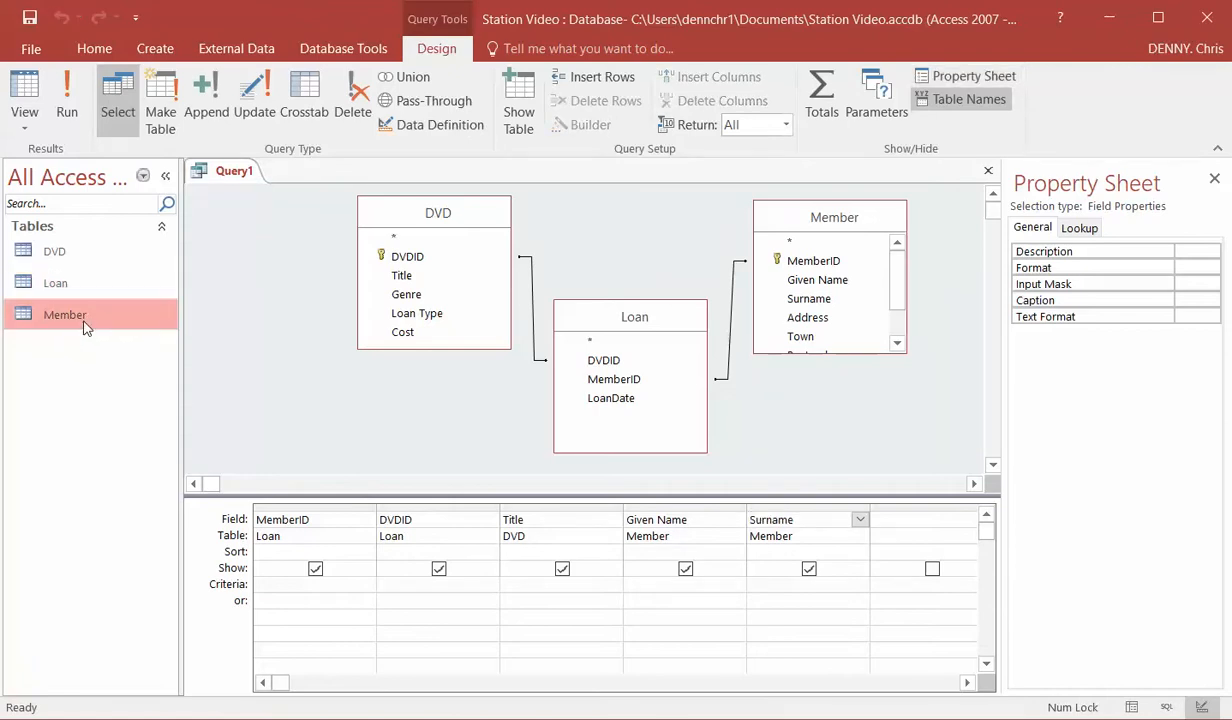
double_click(86, 325)
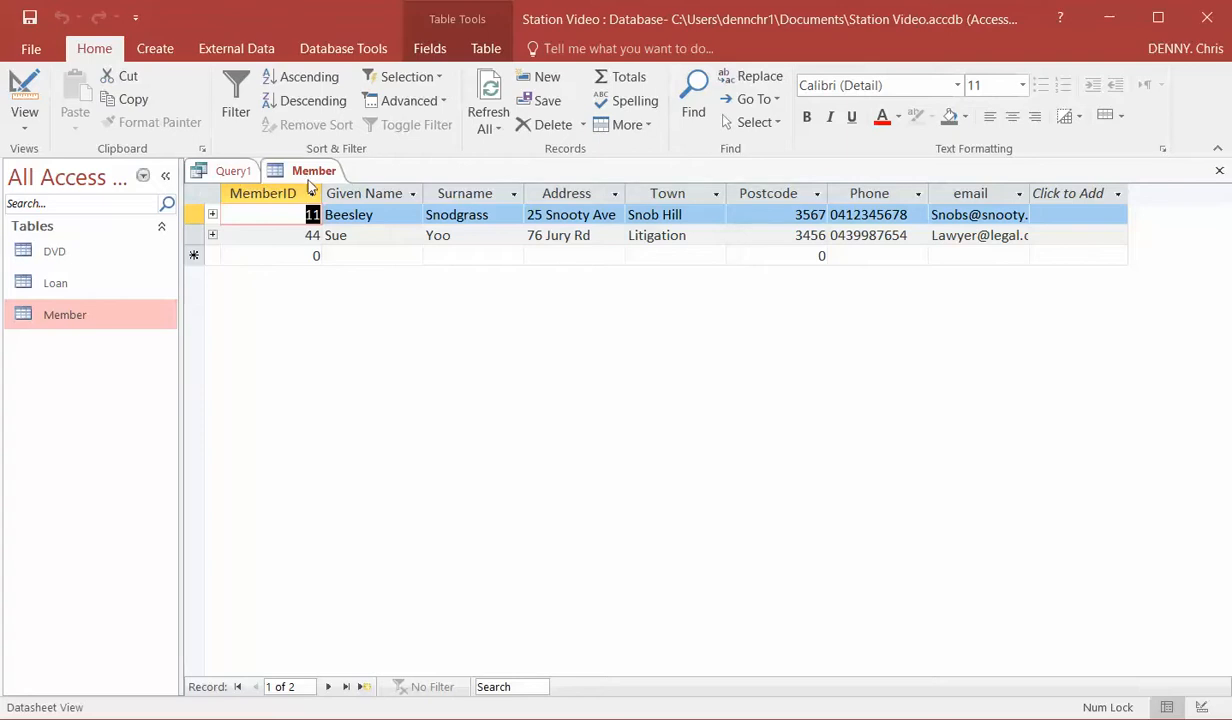
left_click(1217, 172)
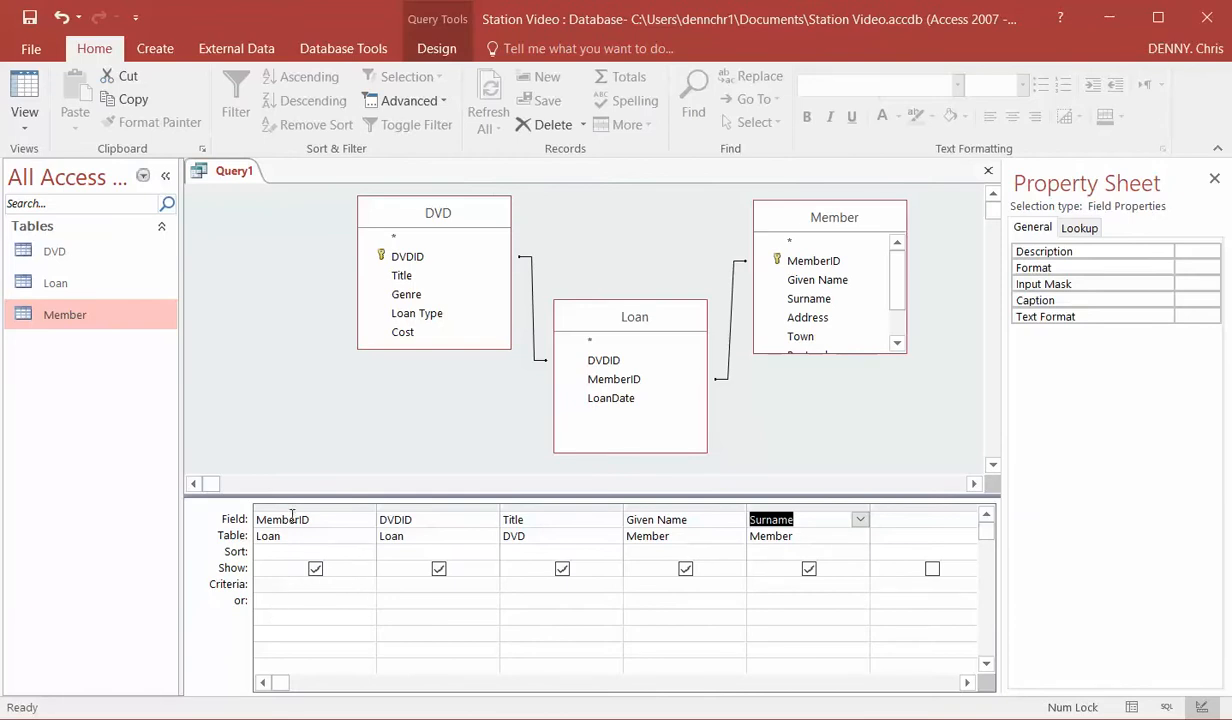
left_click(275, 589)
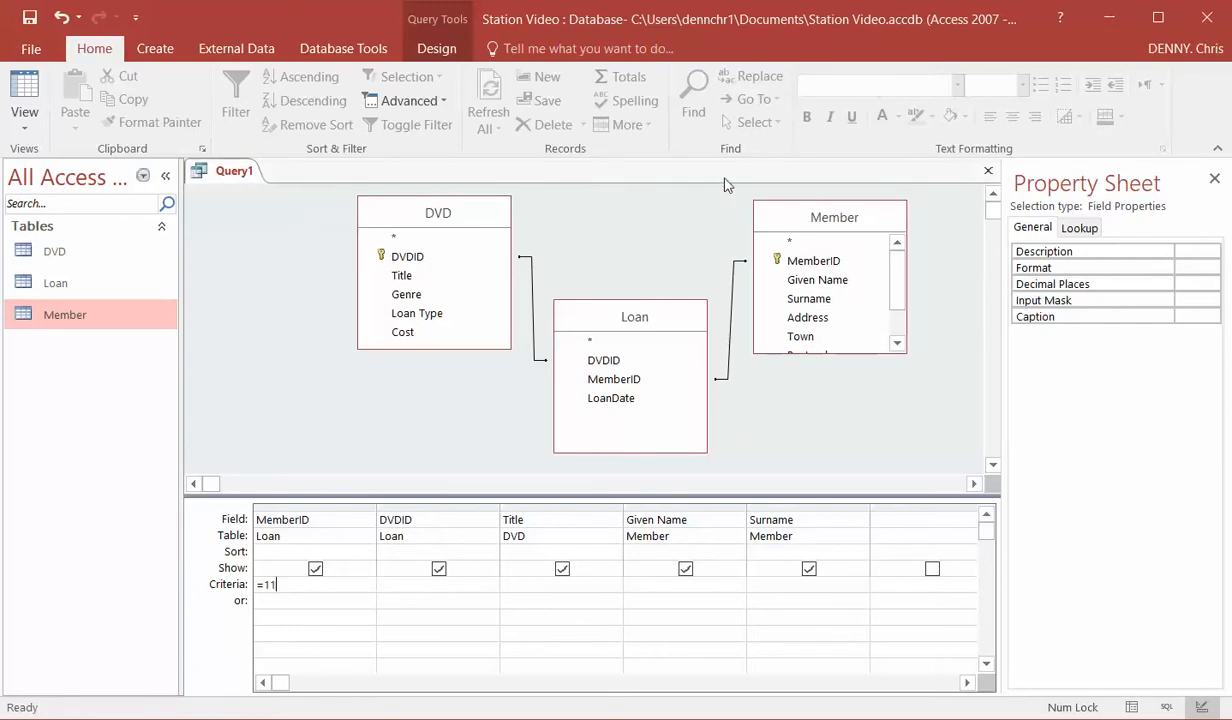
Close the new query and save its design under the name loans.
left_click(988, 174)
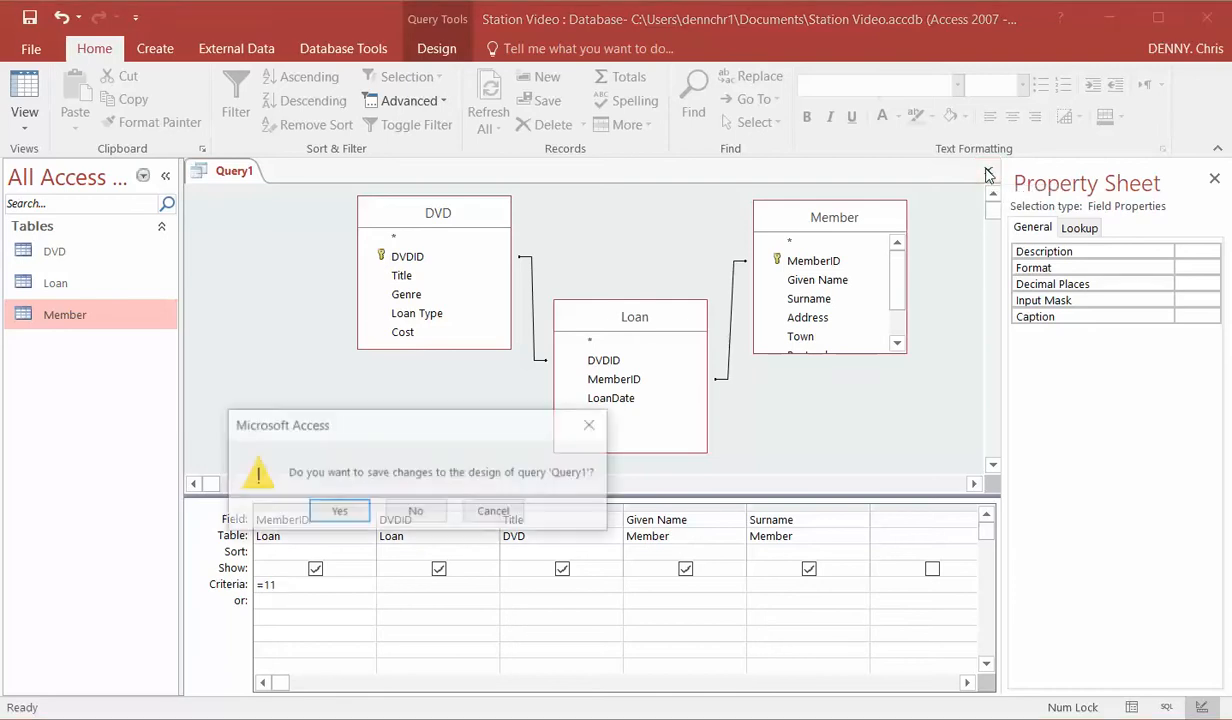
left_click(337, 512)
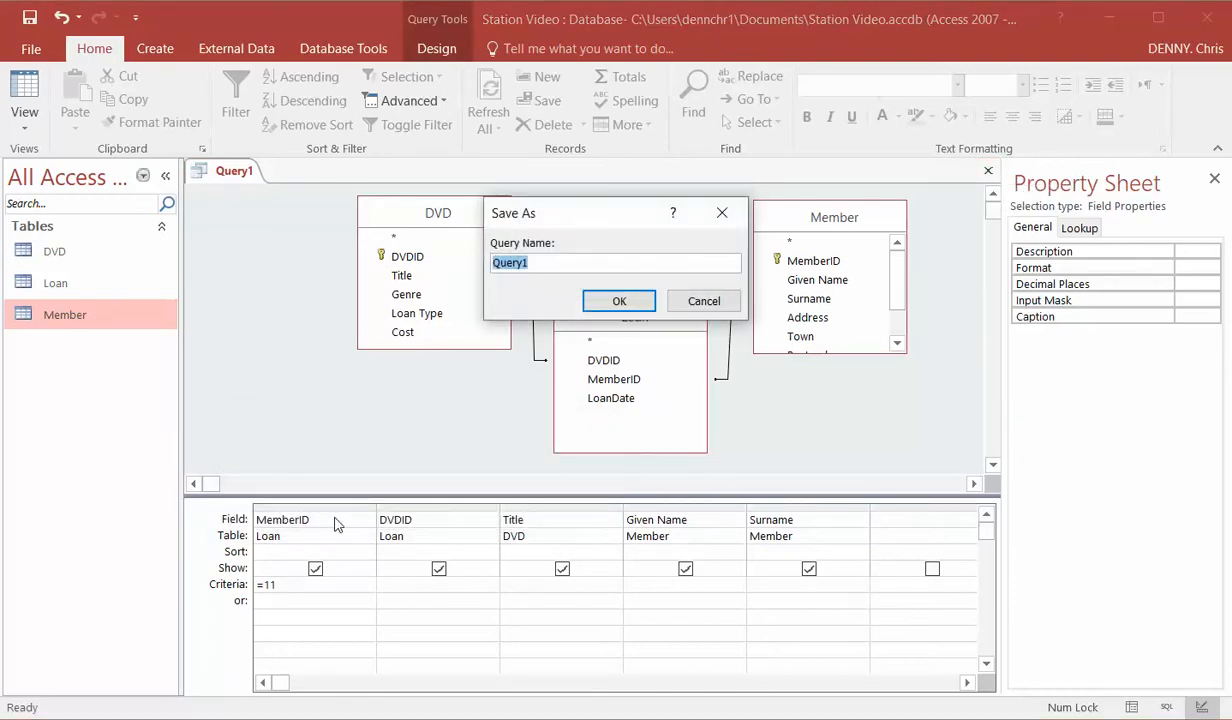
type("loans")
left_click(619, 301)
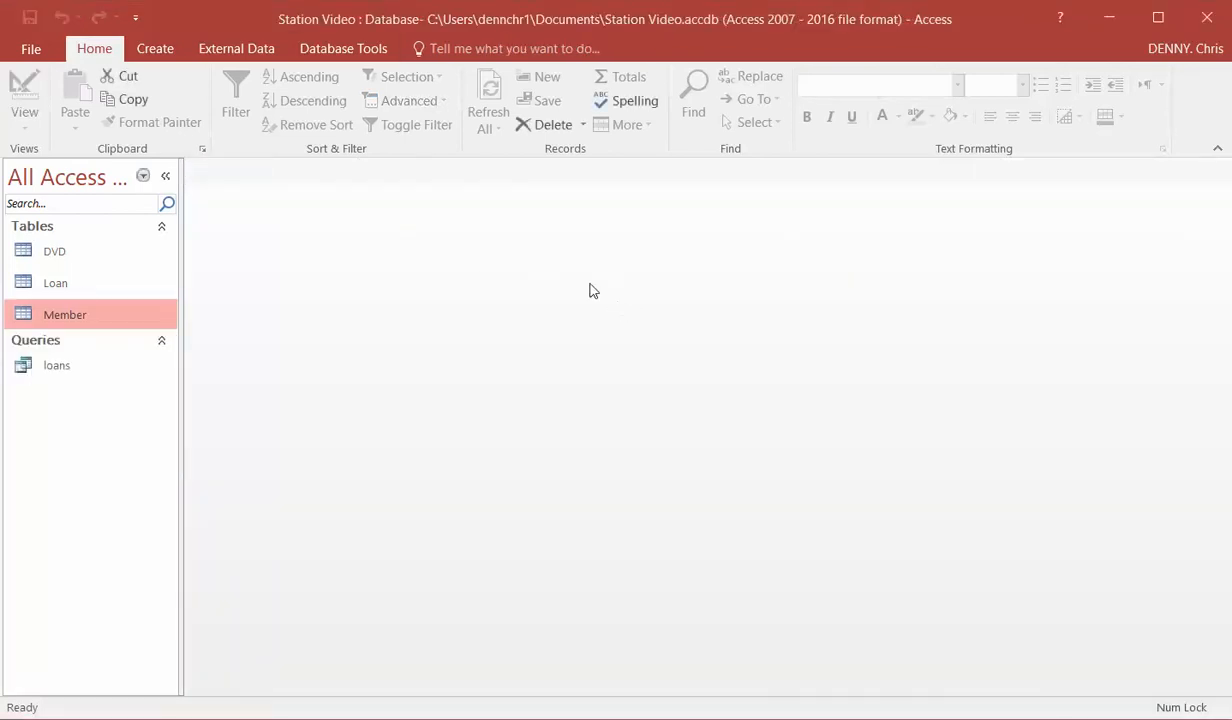
Run the saved loans query to view the DVDs borrowed by the chosen member.
left_click(56, 377)
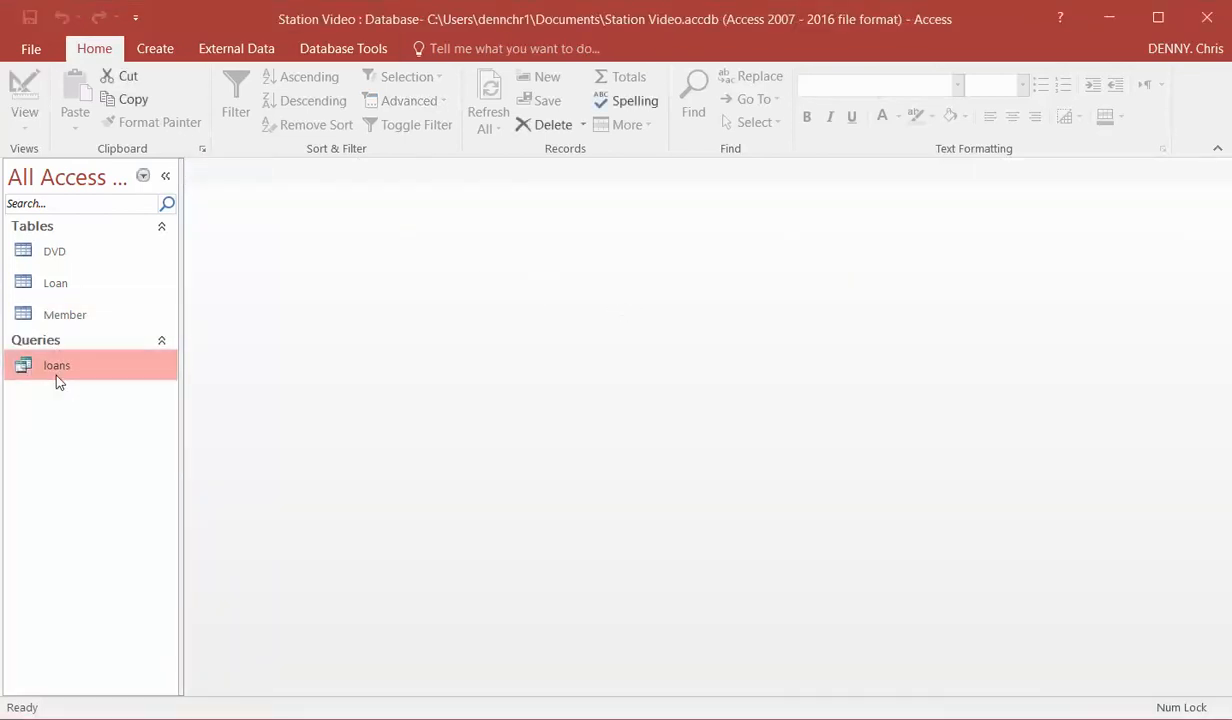
left_click(42, 44)
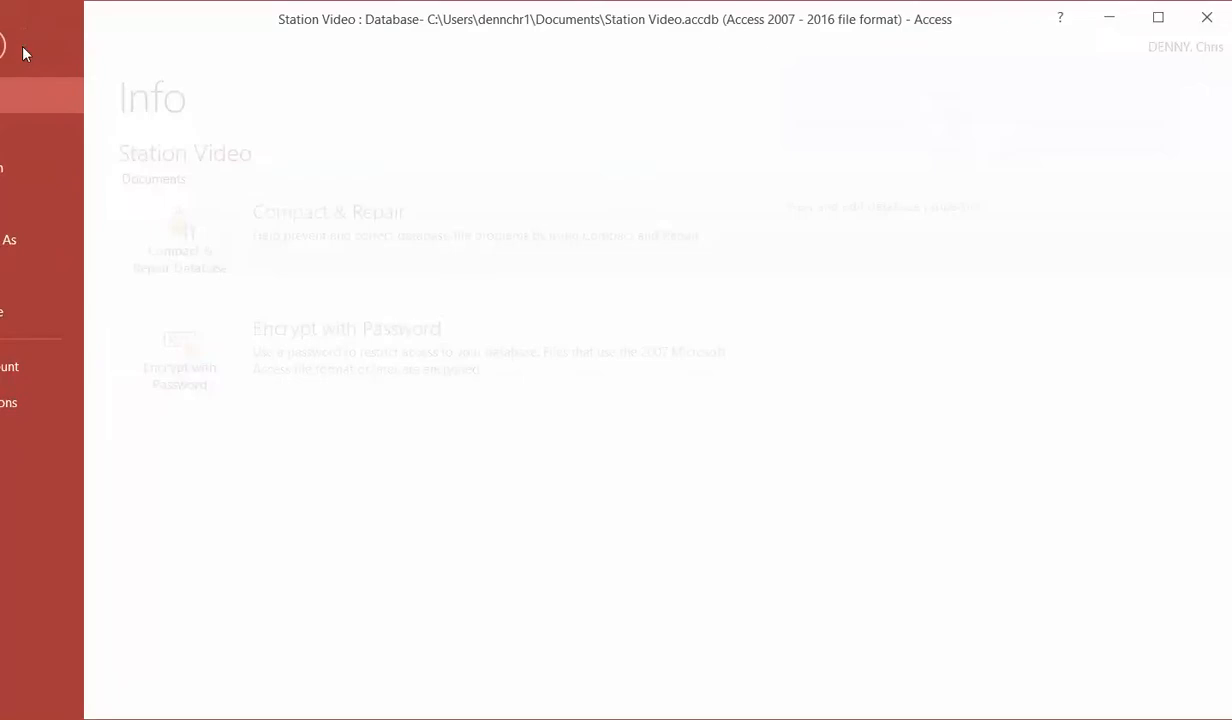
left_click(40, 50)
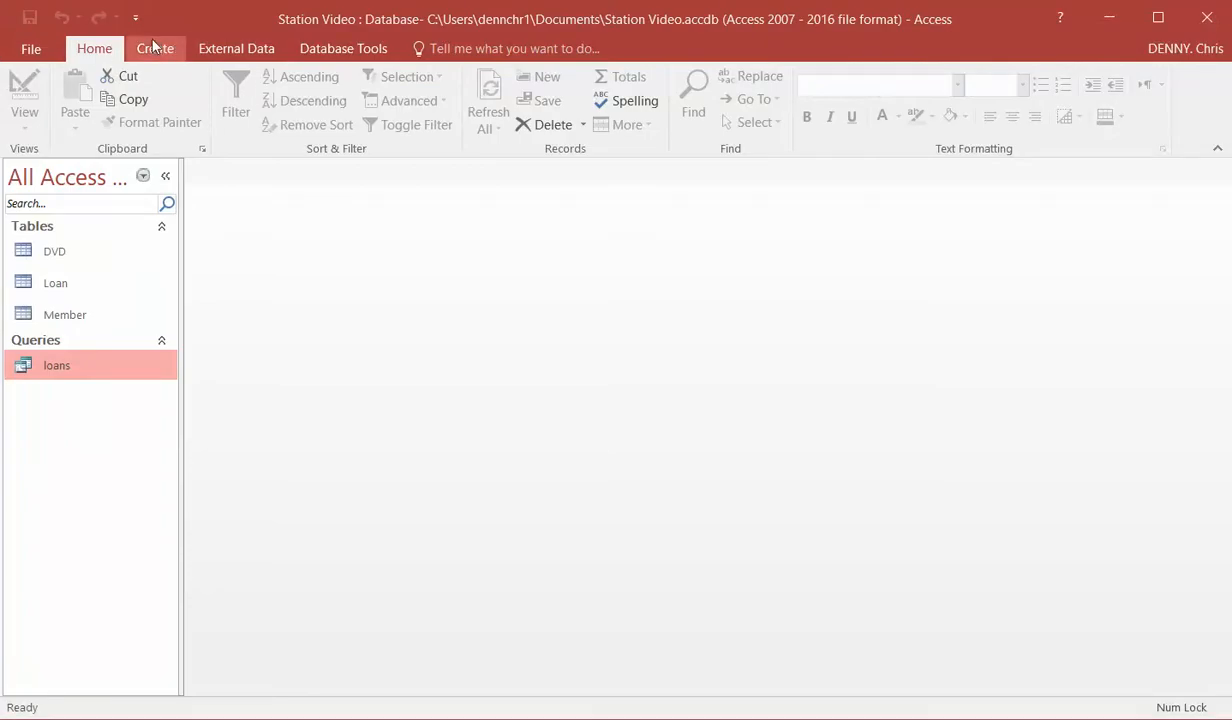
double_click(60, 367)
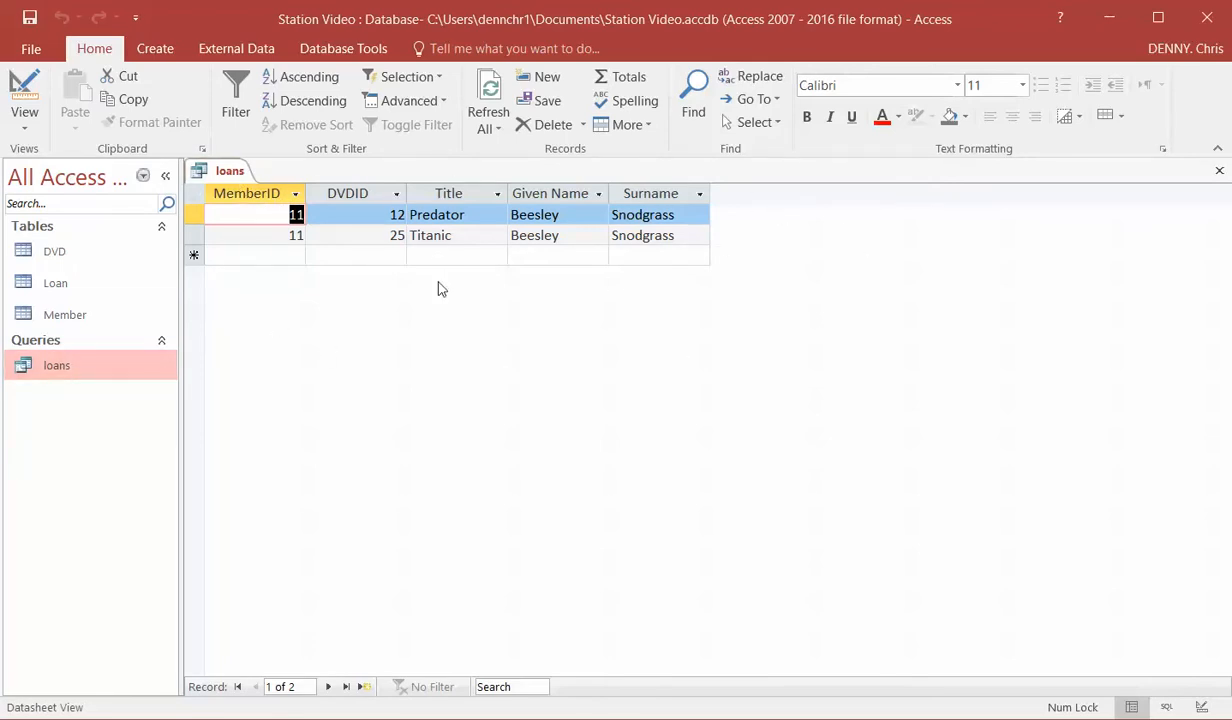
Compare the loans query's design with its datasheet results, finishing in design view.
left_click(24, 114)
left_click(87, 253)
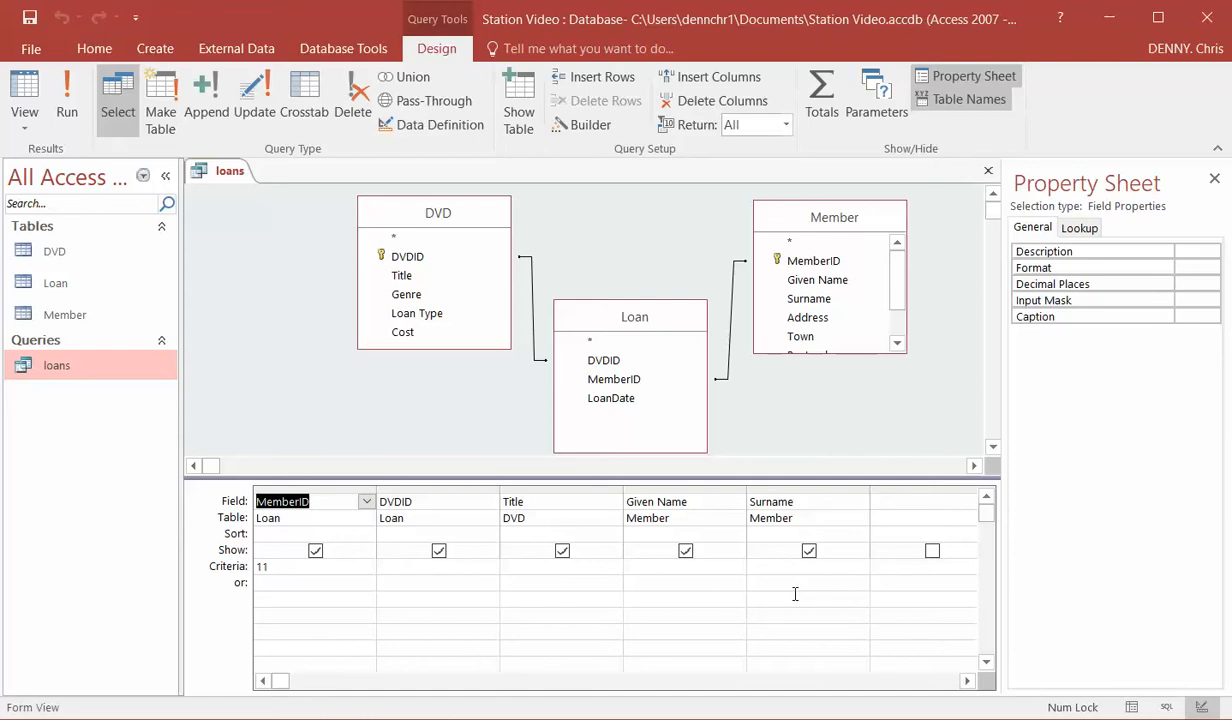
left_click(24, 106)
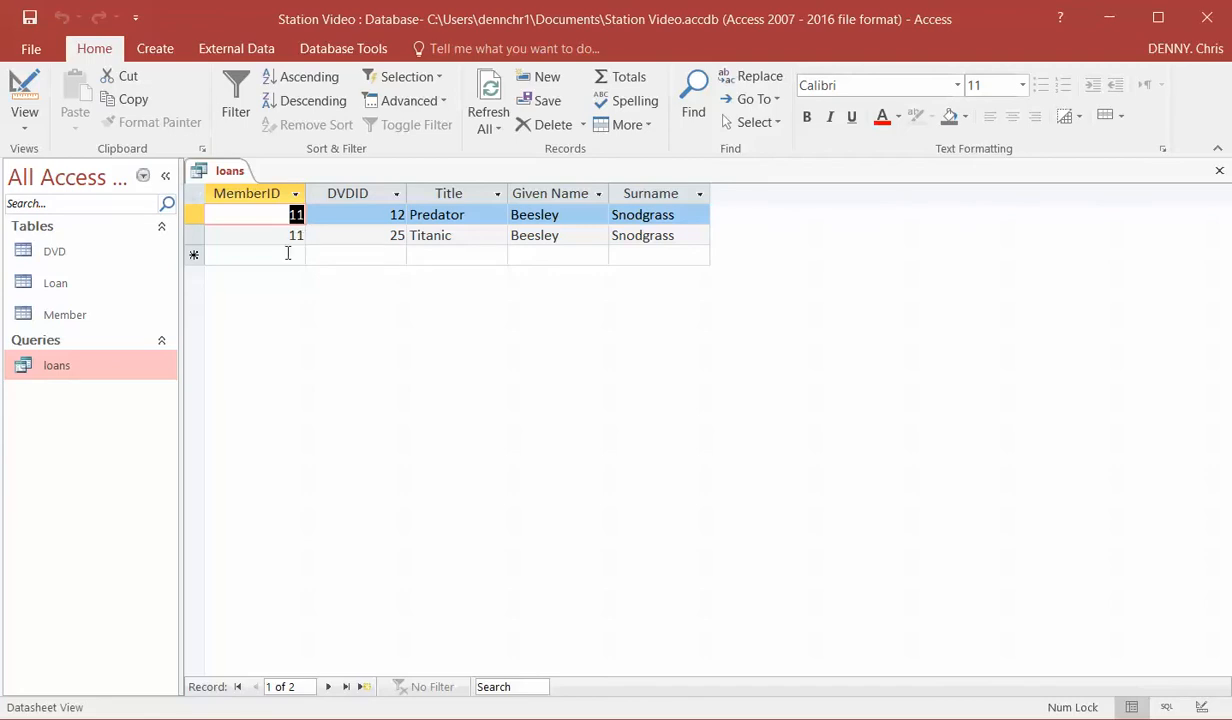
left_click(25, 128)
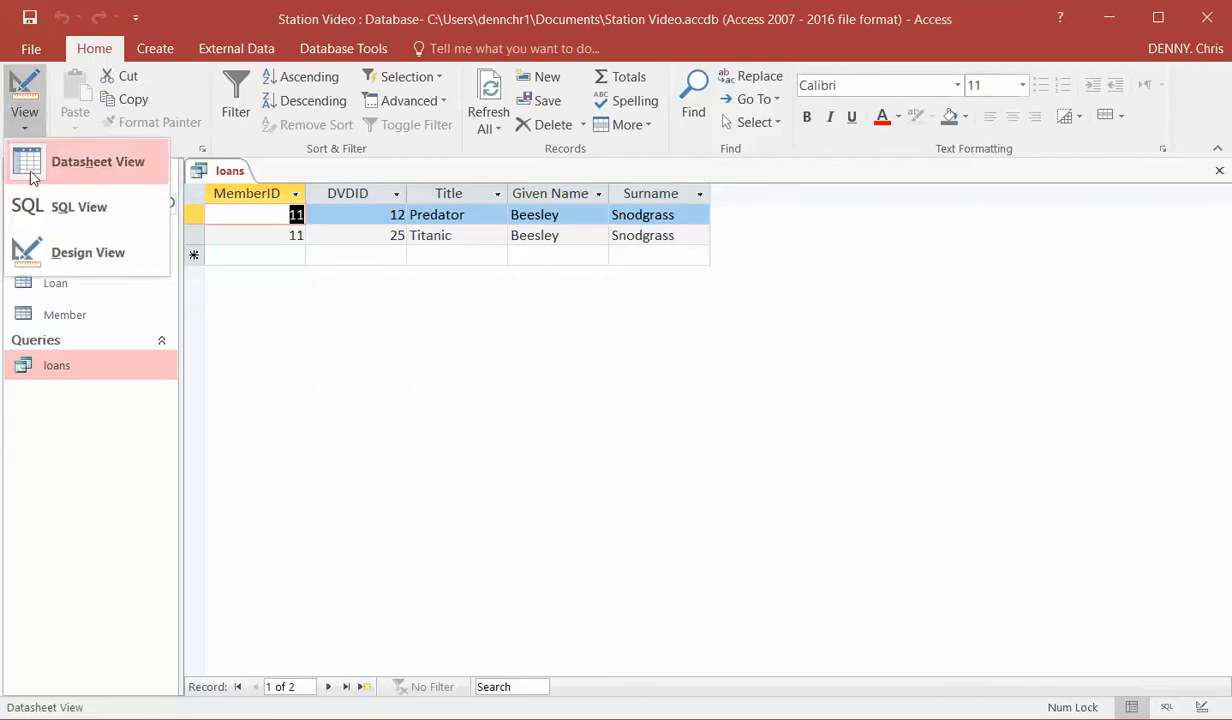
left_click(75, 250)
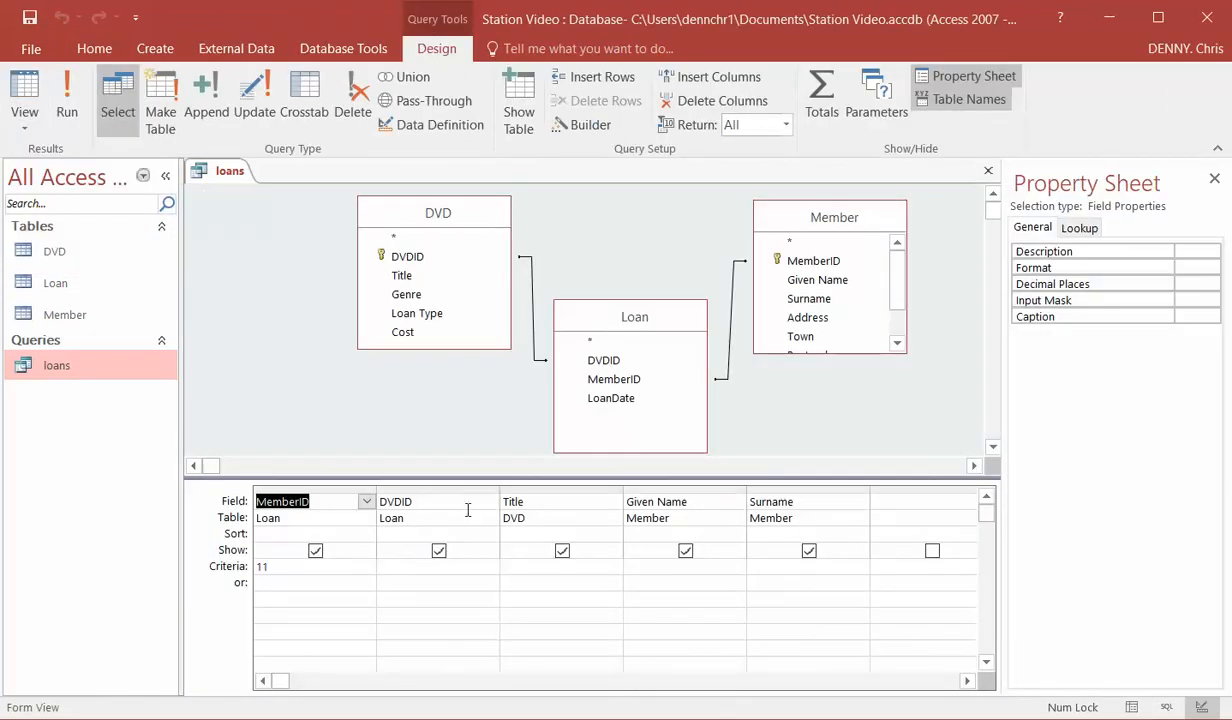